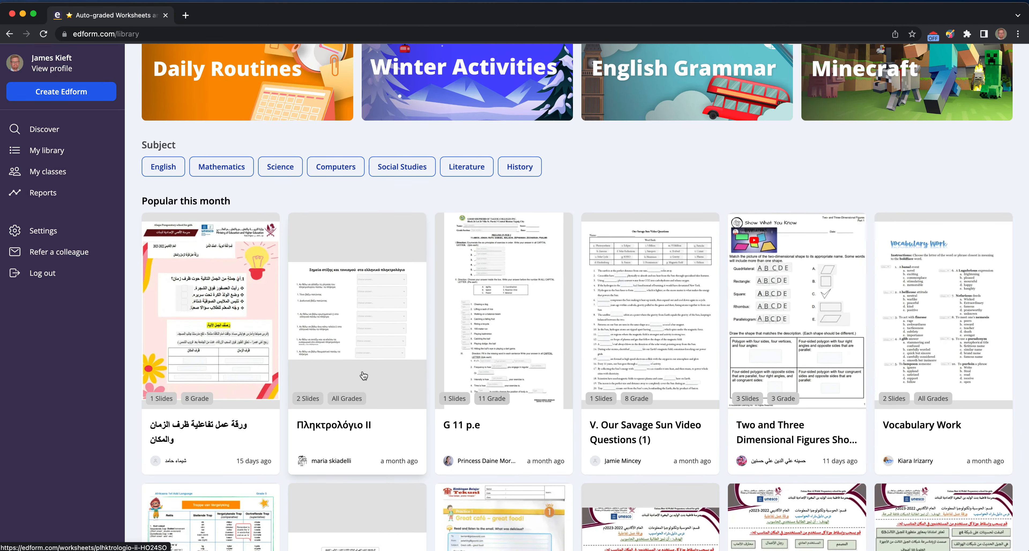
- Scroll through the Discover library and open the Ch. 9 worksheet from Recently added
{"action": "scroll", "coordinate": [365, 378], "scroll_direction": "down", "scroll_amount": 8}
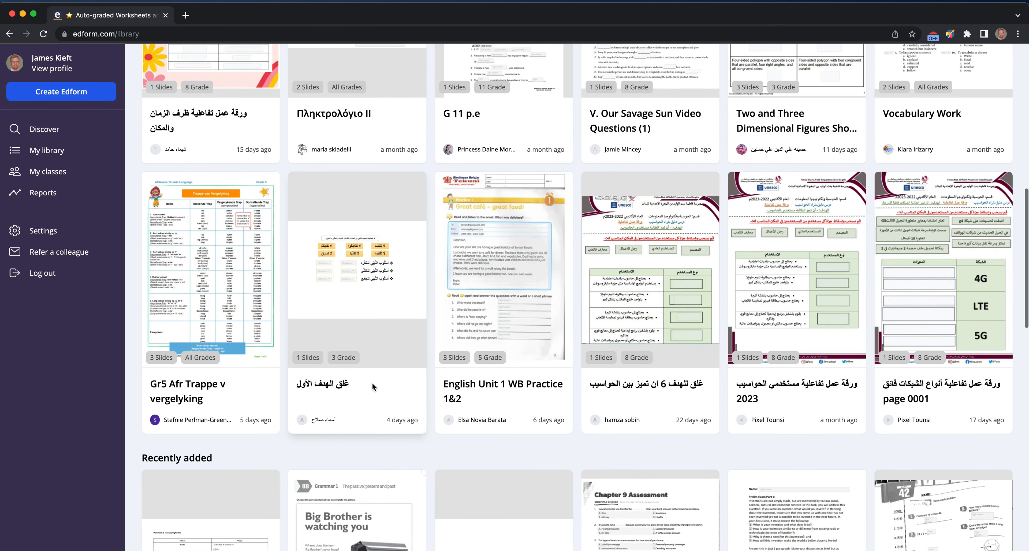
{"action": "scroll", "coordinate": [372, 377], "scroll_direction": "down", "scroll_amount": 5}
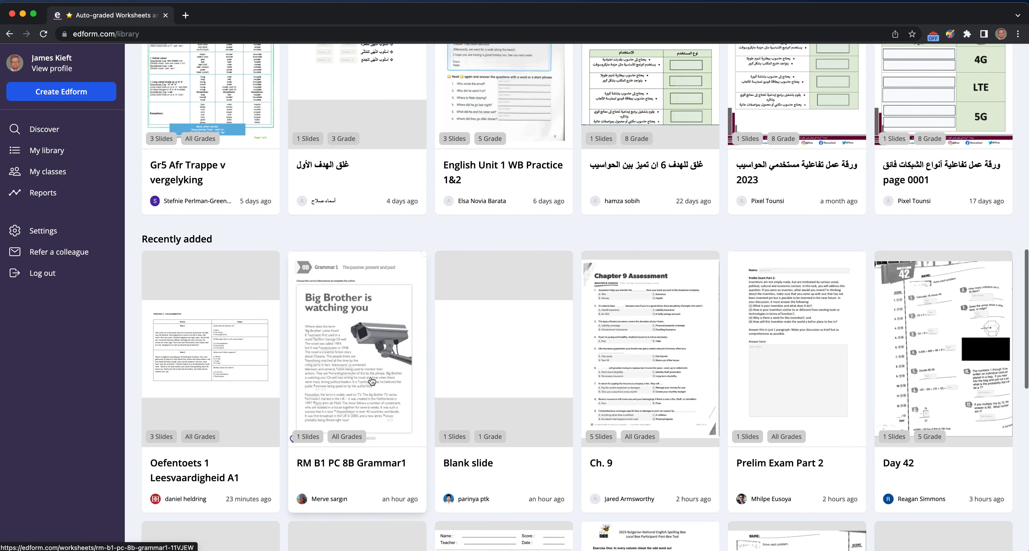
{"action": "scroll", "coordinate": [371, 382], "scroll_direction": "down", "scroll_amount": 2}
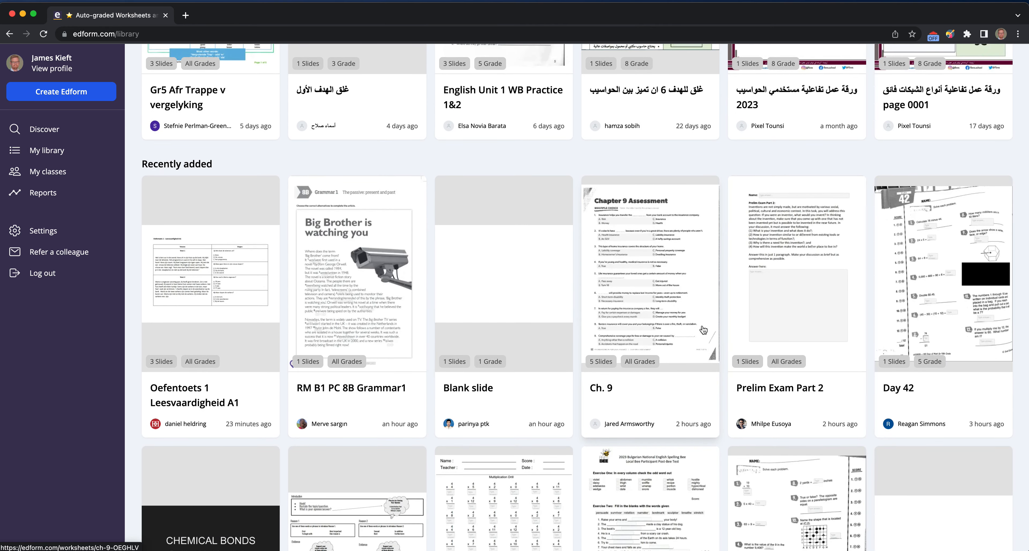
{"action": "left_click", "coordinate": [693, 325]}
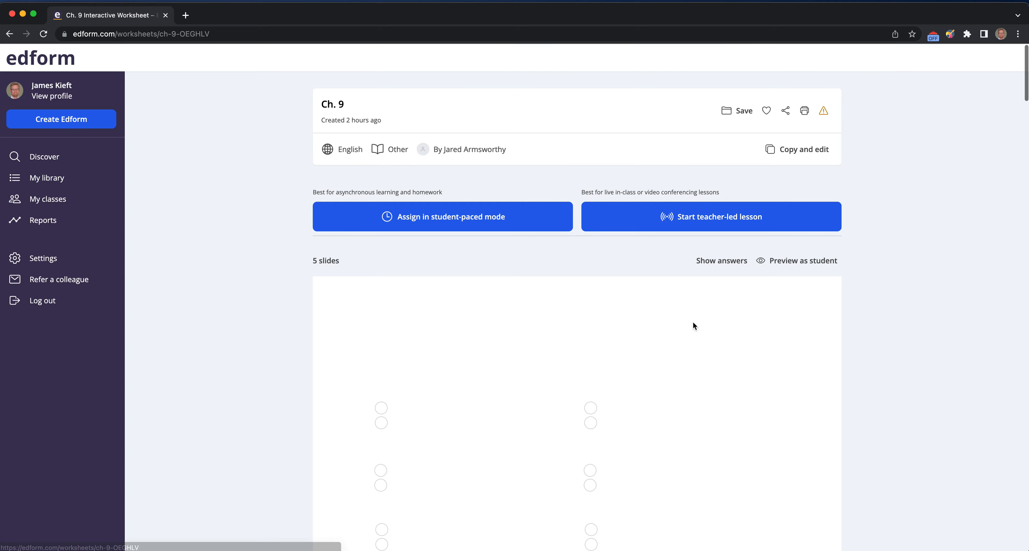
- Scroll through the Chapter 9 Assessment worksheet preview and back to its top
{"action": "scroll", "coordinate": [567, 344], "scroll_direction": "down", "scroll_amount": 2}
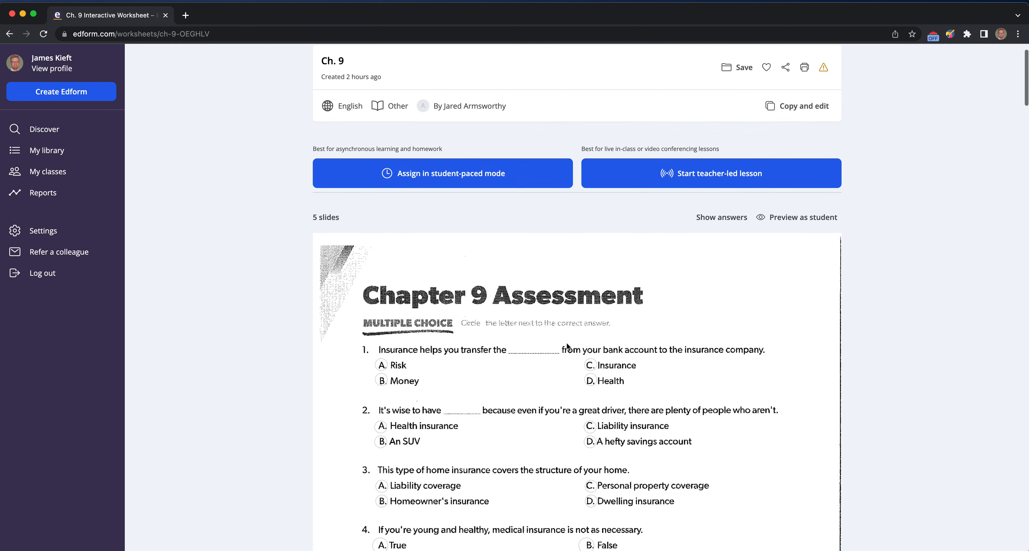
{"action": "scroll", "coordinate": [566, 342], "scroll_direction": "down", "scroll_amount": 2}
{"action": "scroll", "coordinate": [566, 342], "scroll_direction": "down", "scroll_amount": 3}
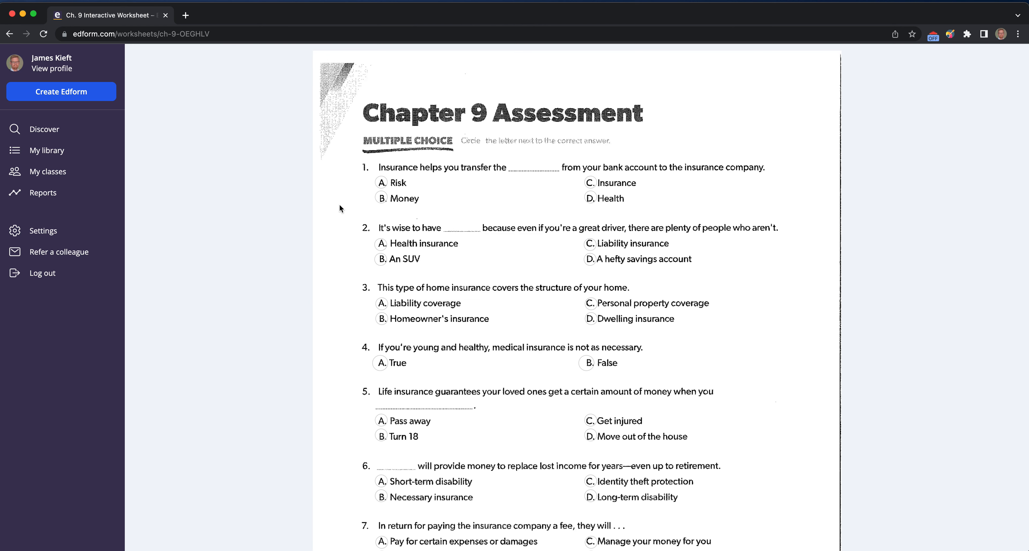
{"action": "scroll", "coordinate": [336, 203], "scroll_direction": "up", "scroll_amount": 6}
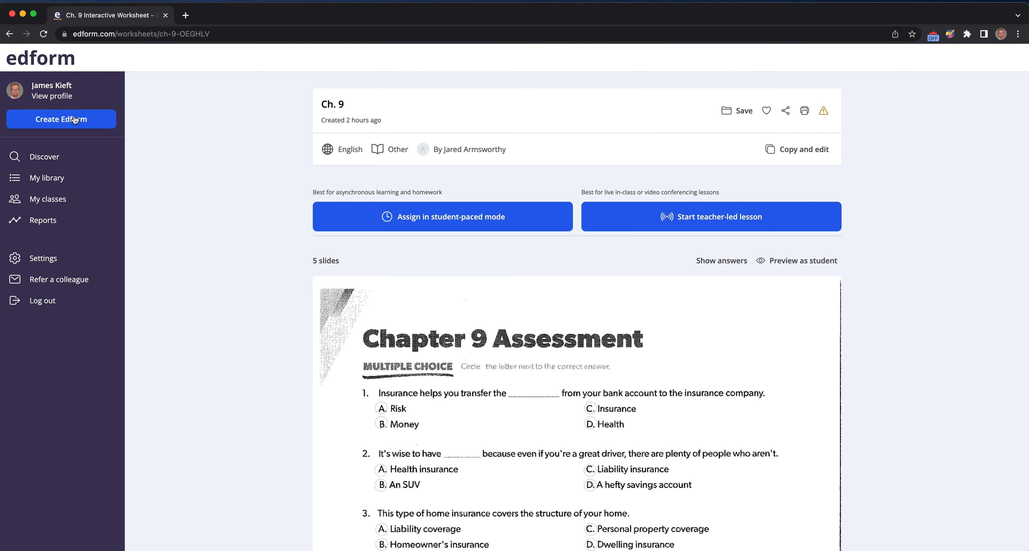
- Browse the My library, My classes, Reports and Create Edform upload pages, returning to My library
{"action": "left_click", "coordinate": [46, 178]}
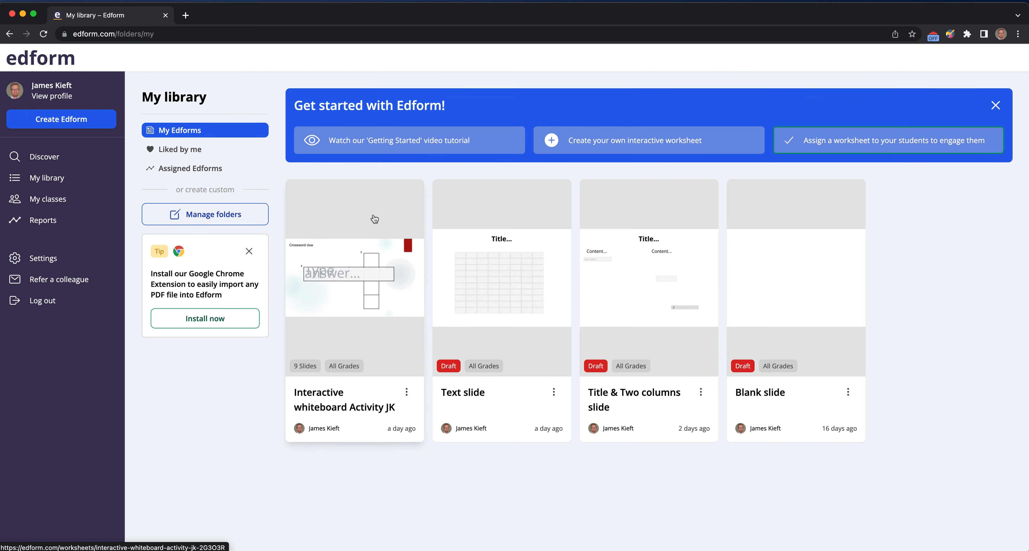
{"action": "left_click", "coordinate": [45, 199]}
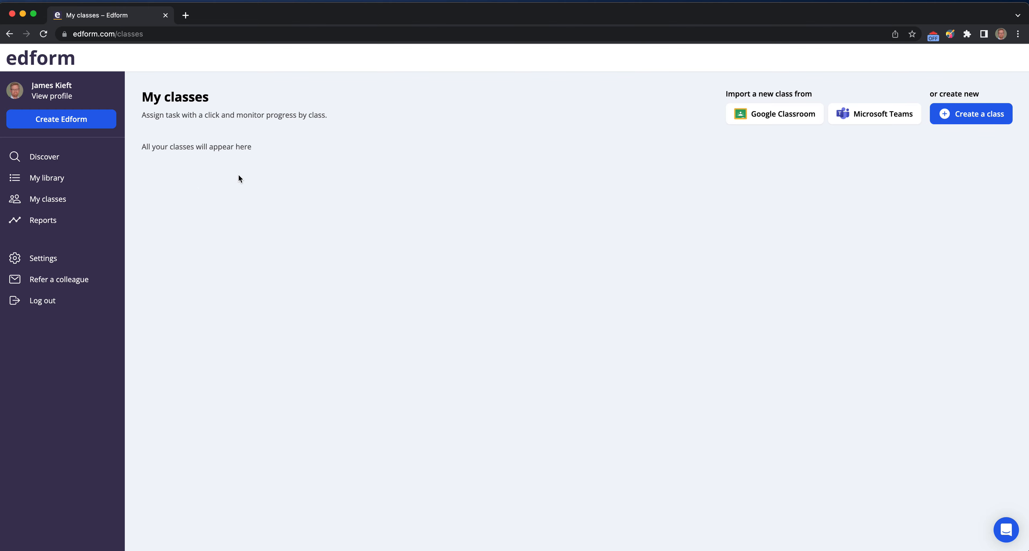
{"action": "left_click", "coordinate": [30, 222]}
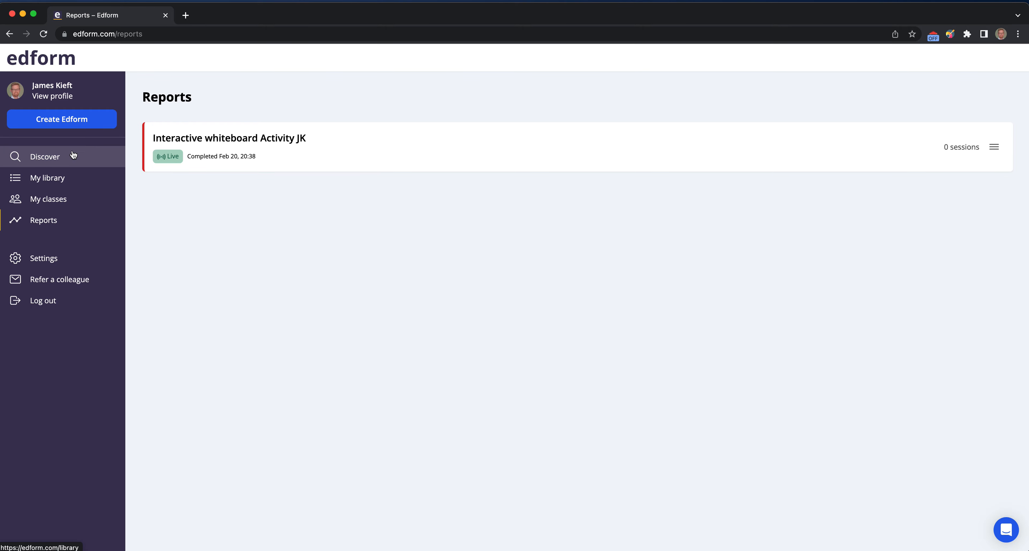
{"action": "left_click", "coordinate": [35, 185]}
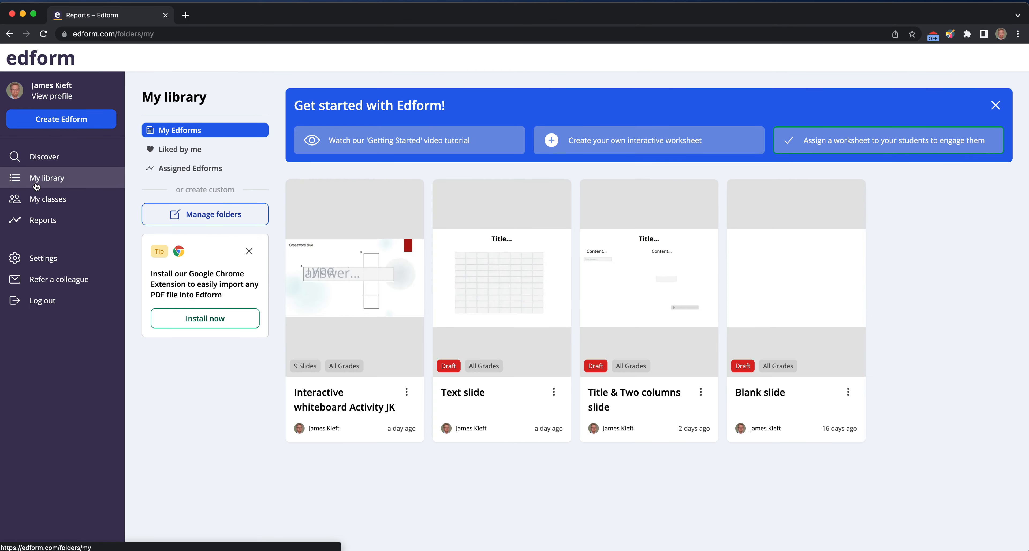
{"action": "left_click", "coordinate": [77, 128]}
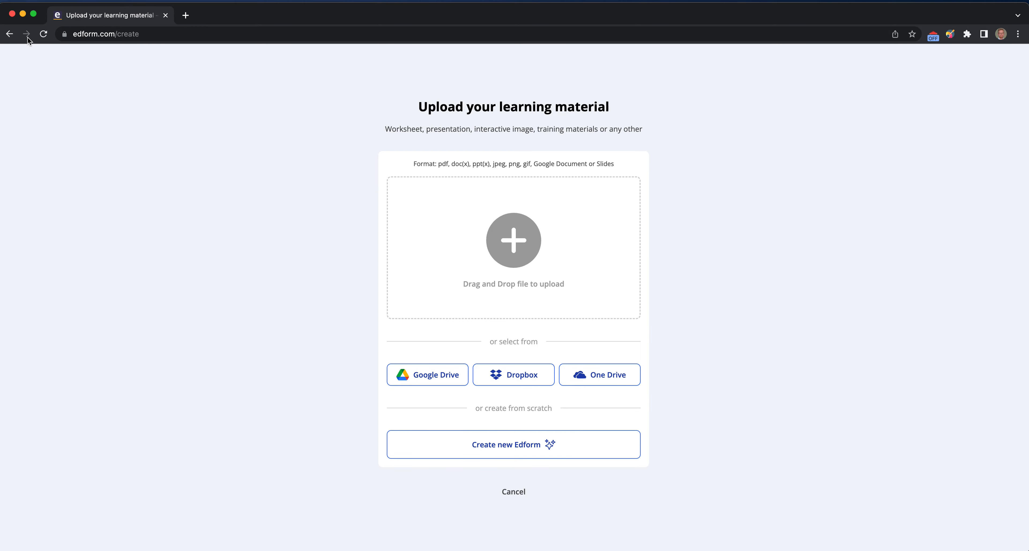
{"action": "left_click", "coordinate": [10, 34]}
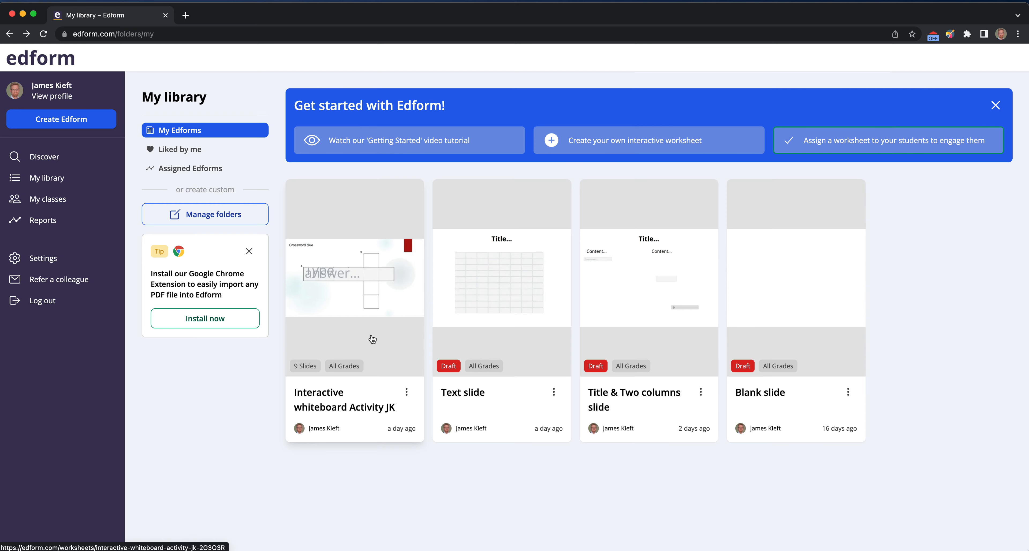
- Open the Interactive whiteboard Activity JK worksheet in the editor
{"action": "left_click", "coordinate": [385, 340]}
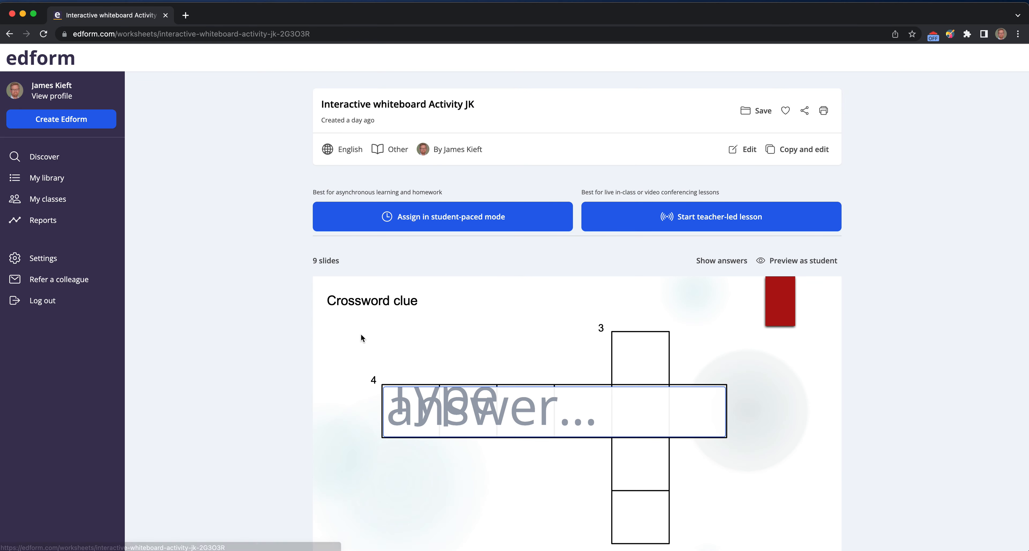
{"action": "scroll", "coordinate": [467, 332], "scroll_direction": "down", "scroll_amount": 3}
{"action": "scroll", "coordinate": [568, 259], "scroll_direction": "up", "scroll_amount": 3}
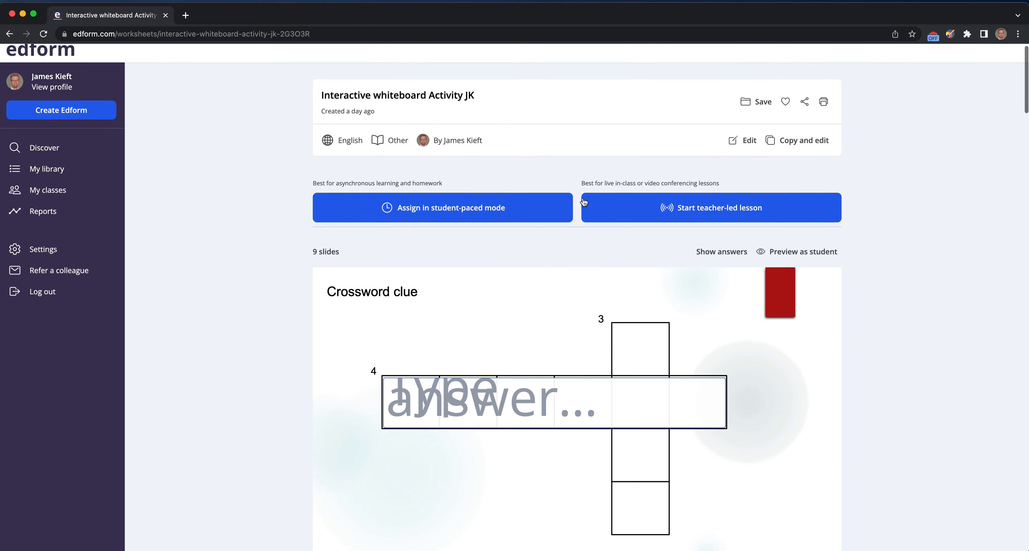
{"action": "left_click", "coordinate": [736, 140]}
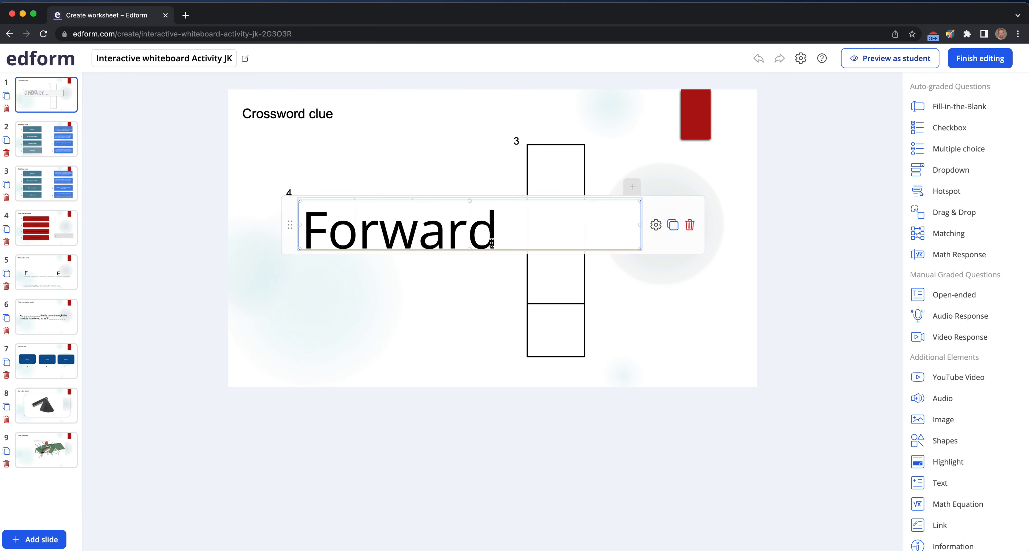
- Add a Fill-in-the-Blank answer field beneath the crossword's Forward row on slide 1 and resize it
{"action": "mouse_move", "coordinate": [637, 234]}
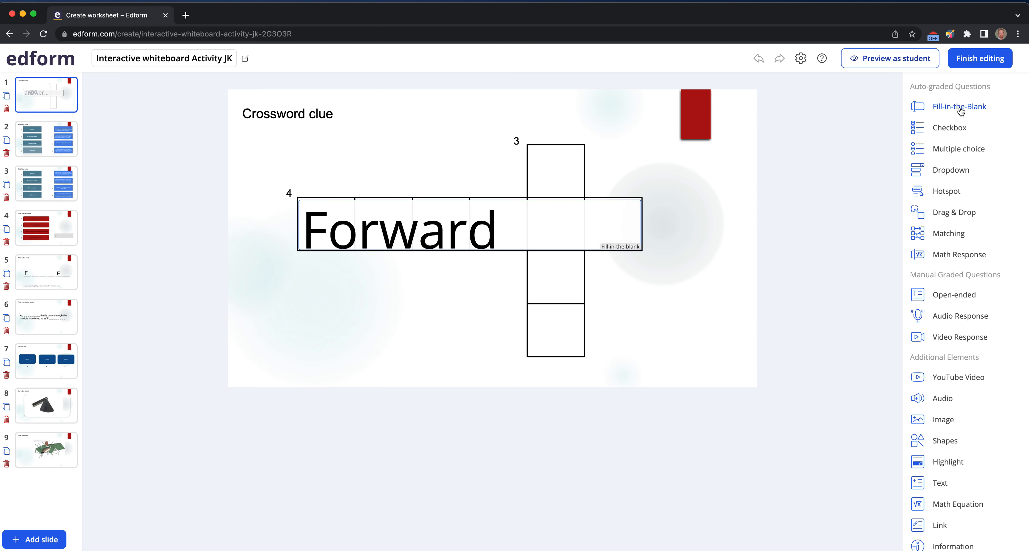
{"action": "left_click_drag", "start_coordinate": [959, 110], "coordinate": [607, 307]}
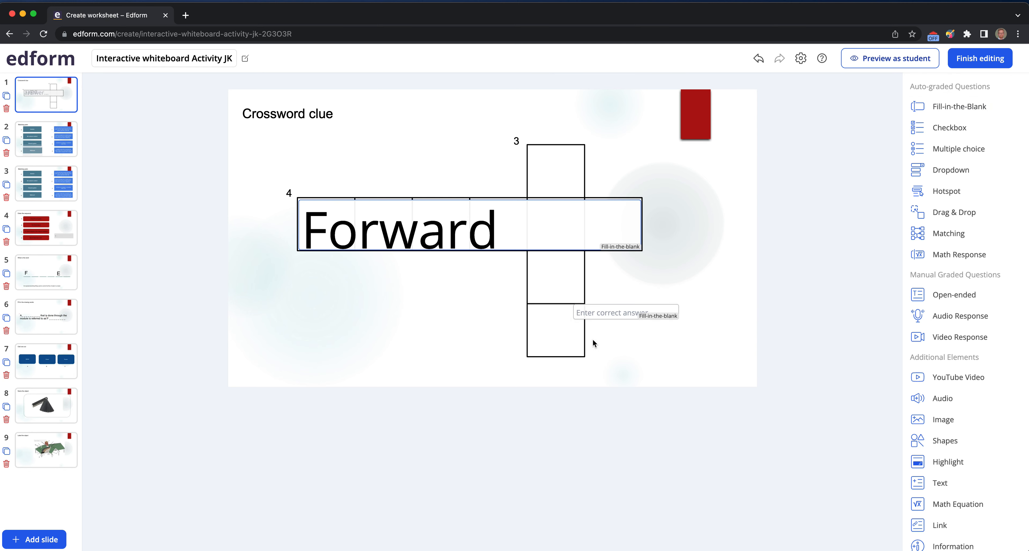
{"action": "mouse_move", "coordinate": [570, 315]}
{"action": "left_click_drag", "start_coordinate": [566, 312], "coordinate": [333, 322]}
{"action": "mouse_move", "coordinate": [447, 315]}
{"action": "left_click_drag", "start_coordinate": [447, 315], "coordinate": [500, 274]}
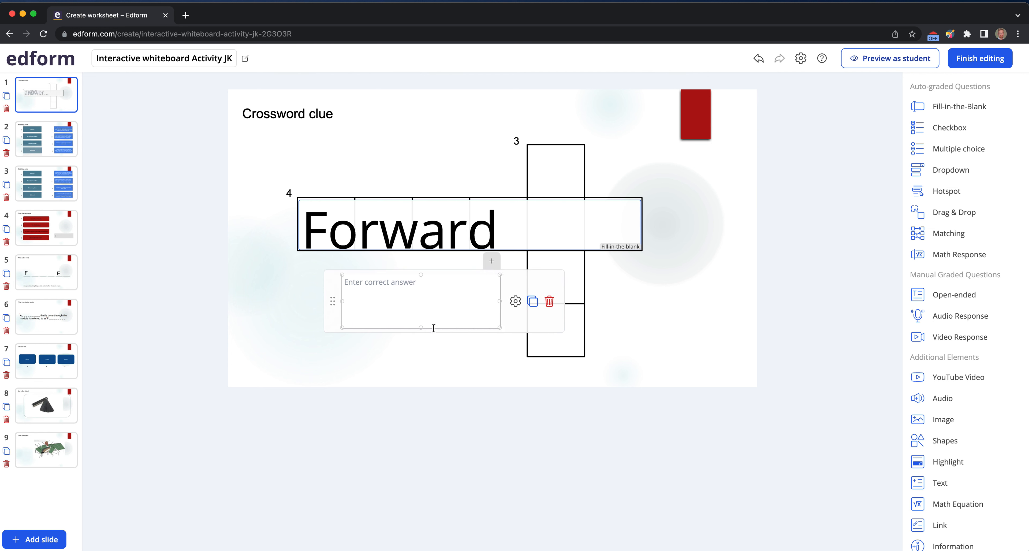
{"action": "left_click_drag", "start_coordinate": [341, 327], "coordinate": [279, 342]}
- Review the new blank field's settings and styles, then delete the field
{"action": "left_click", "coordinate": [516, 310]}
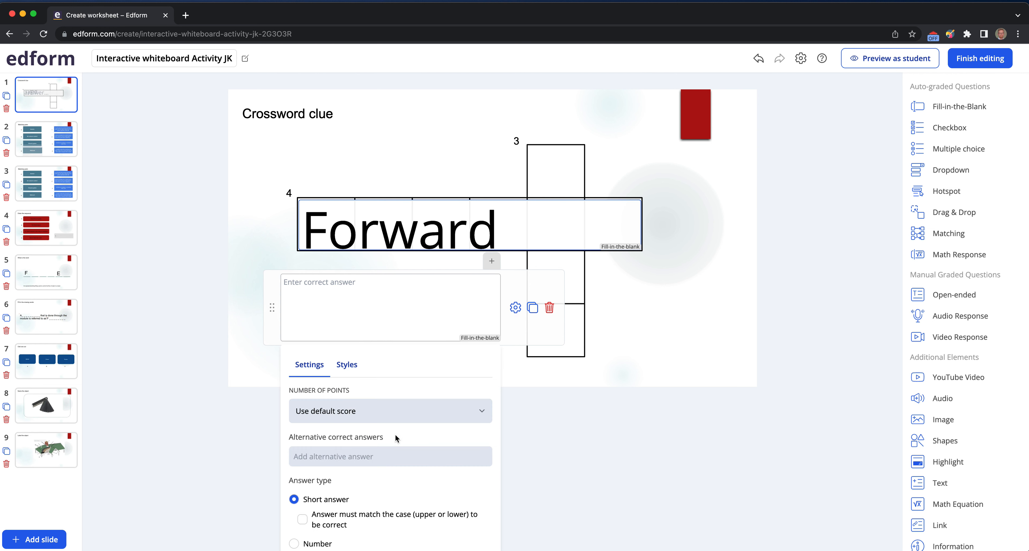
{"action": "left_click", "coordinate": [347, 364]}
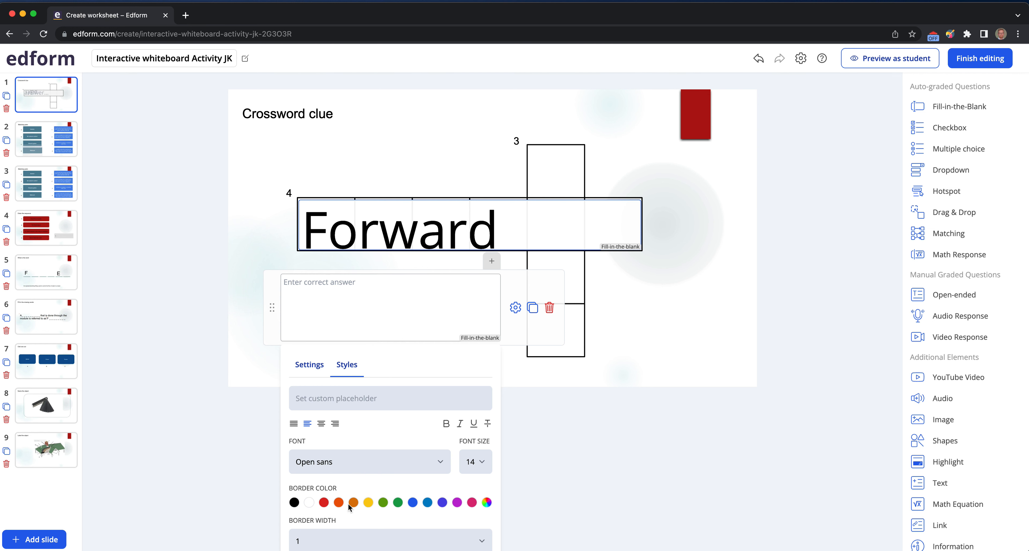
{"action": "left_click", "coordinate": [549, 308]}
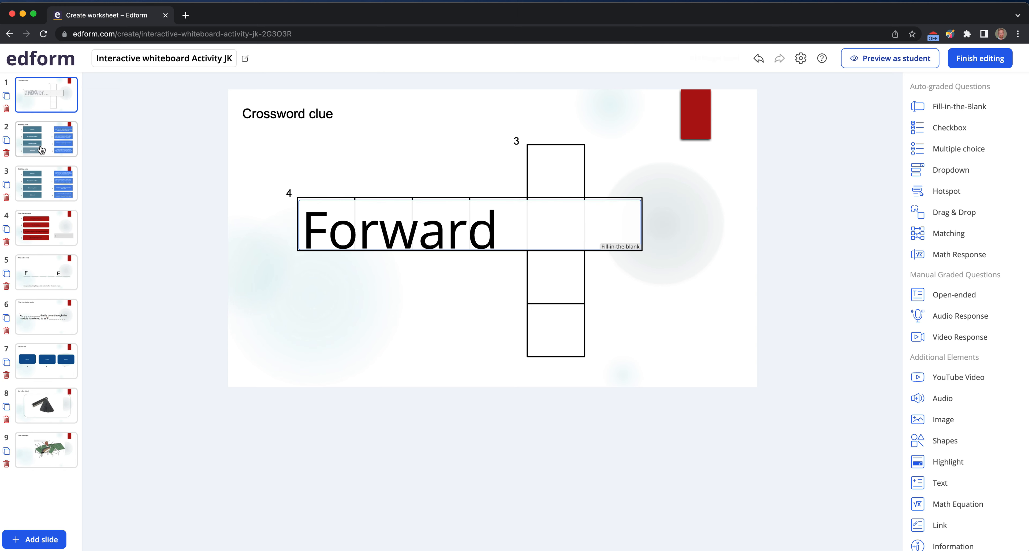
- On slide 2, add a Matching element and move it over the Aerator box
{"action": "left_click", "coordinate": [55, 149]}
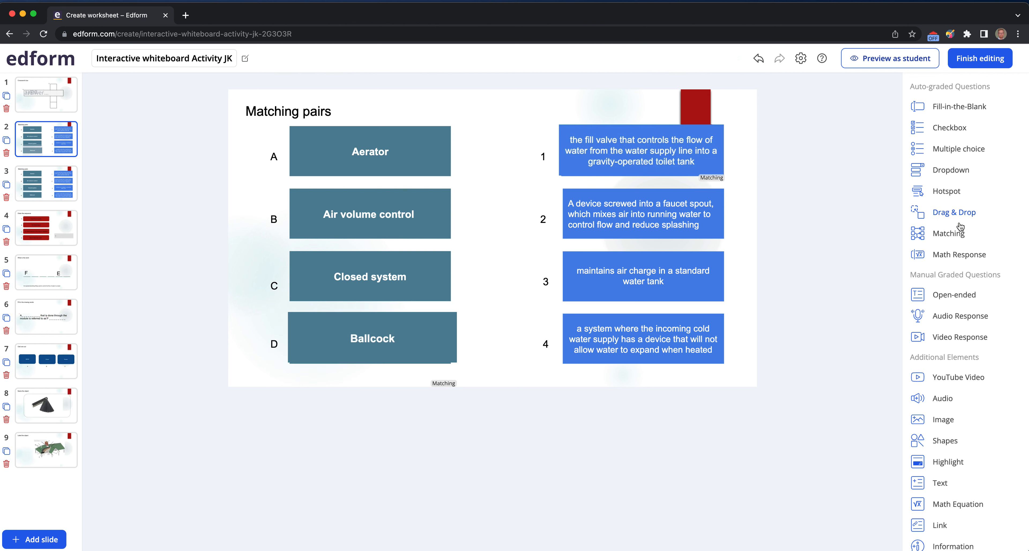
{"action": "left_click_drag", "start_coordinate": [950, 237], "coordinate": [419, 171]}
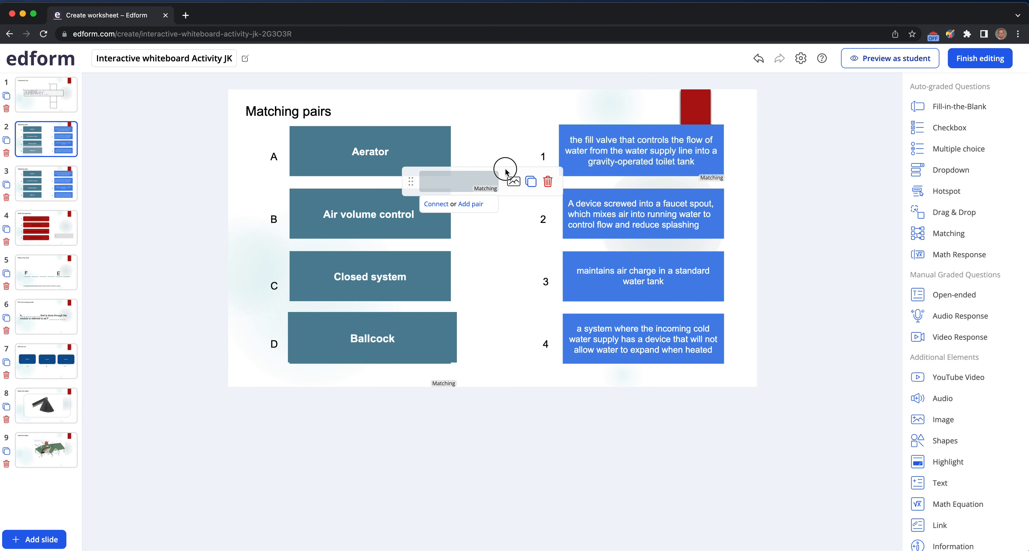
{"action": "left_click", "coordinate": [419, 178]}
{"action": "left_click_drag", "start_coordinate": [419, 178], "coordinate": [291, 143]}
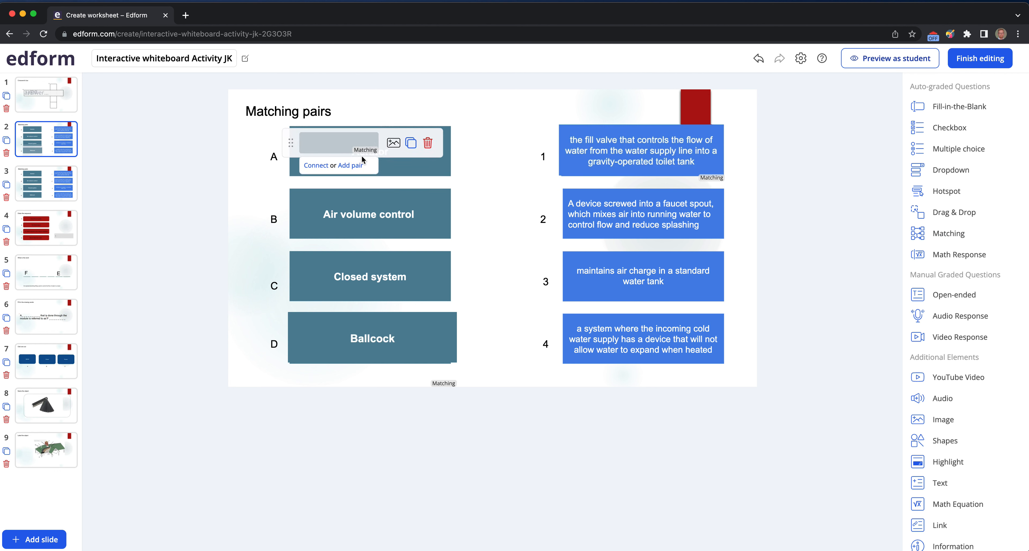
- Upload the image Screenshot 2023-02-20 at 20.48.32 from the computer into the matching element
{"action": "left_click", "coordinate": [394, 144]}
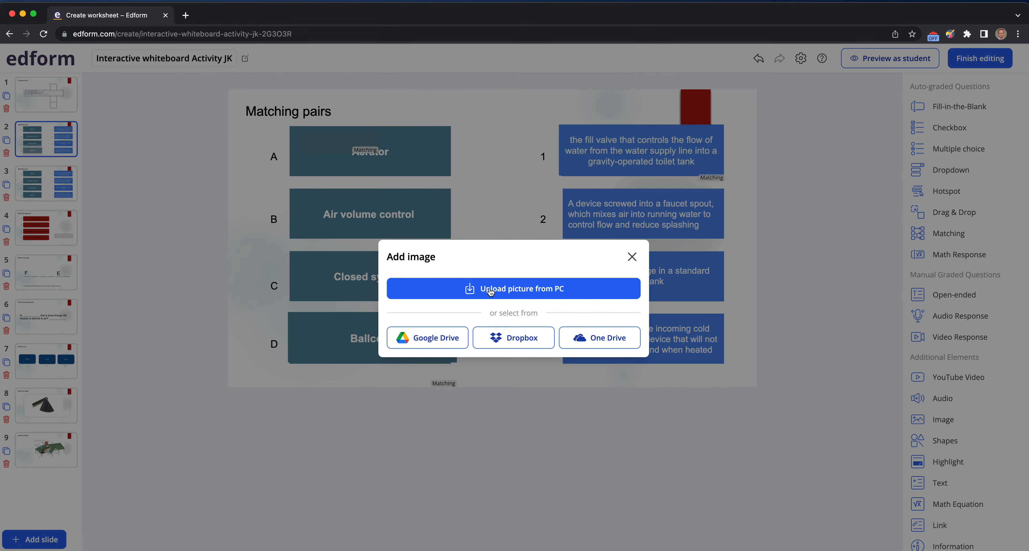
{"action": "left_click", "coordinate": [491, 292]}
{"action": "scroll", "coordinate": [426, 310], "scroll_direction": "down", "scroll_amount": 5}
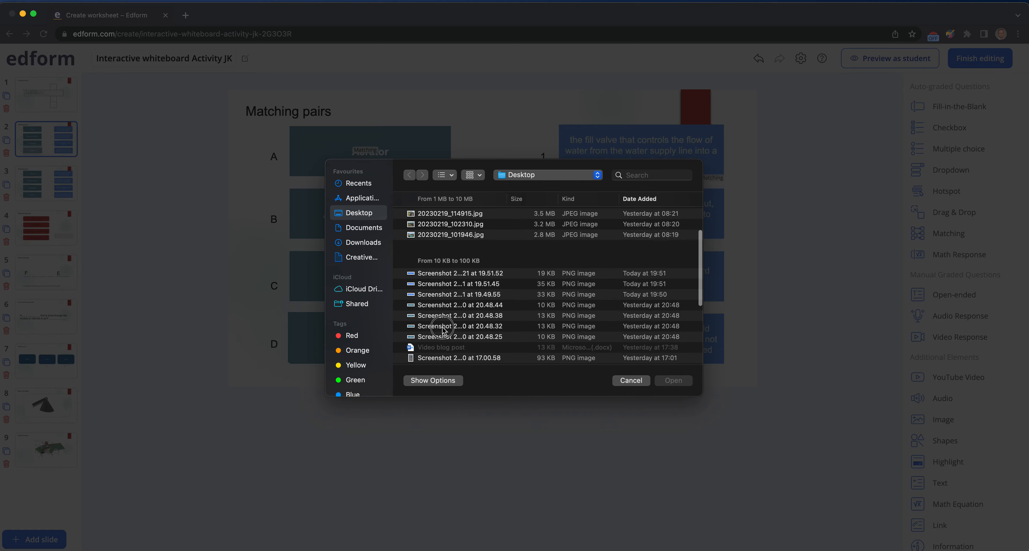
{"action": "left_click", "coordinate": [444, 326]}
{"action": "key", "text": "space"}
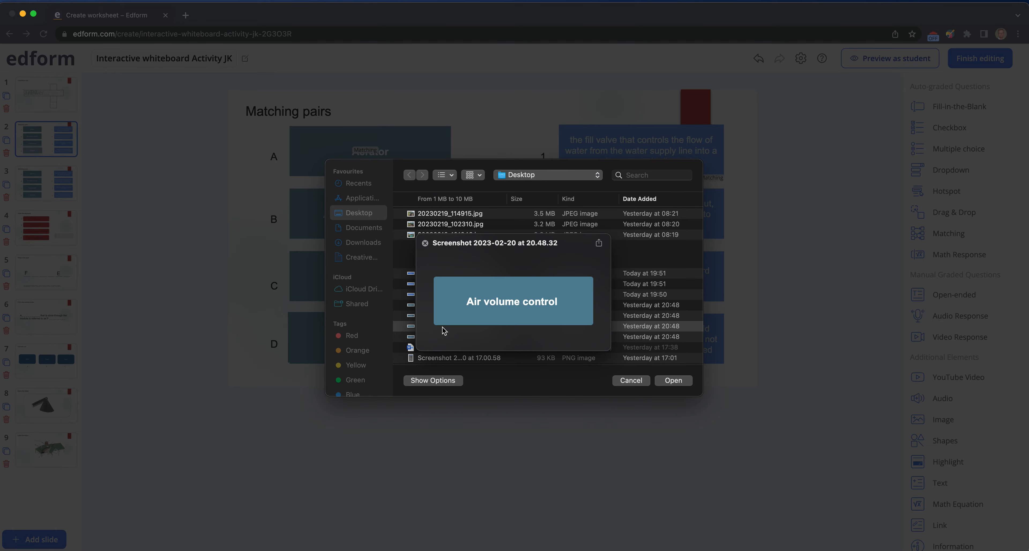
{"action": "key", "text": "space"}
{"action": "left_click", "coordinate": [673, 380]}
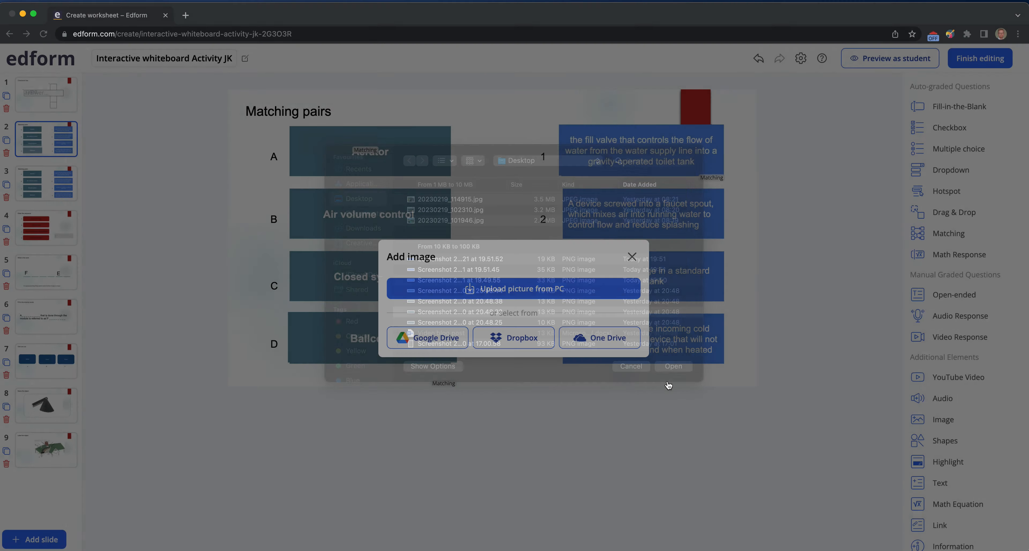
- Resize the matching image element to cover the Aerator box in row A
{"action": "left_click", "coordinate": [365, 145]}
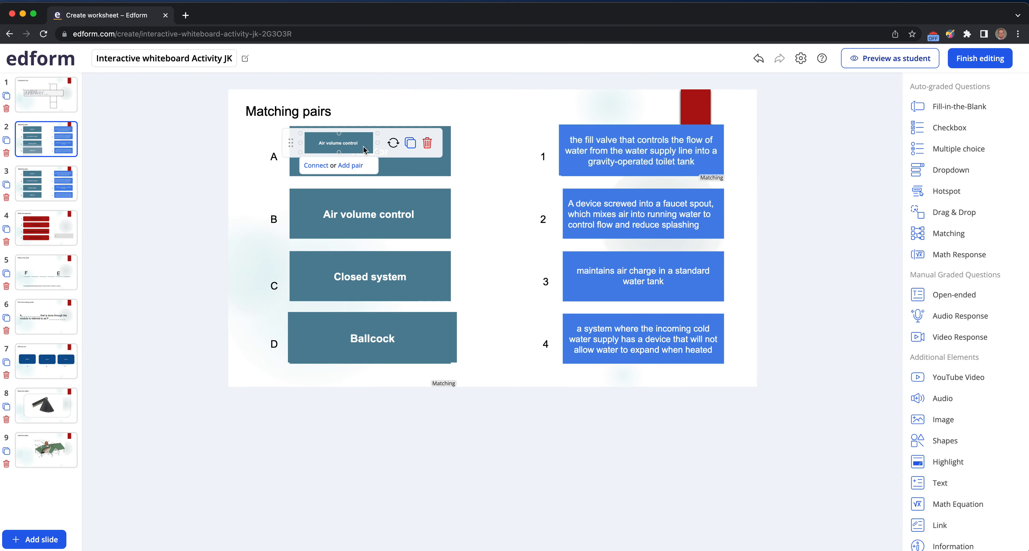
{"action": "left_click_drag", "start_coordinate": [377, 152], "coordinate": [430, 187]}
{"action": "left_click_drag", "start_coordinate": [429, 137], "coordinate": [451, 118]}
{"action": "left_click_drag", "start_coordinate": [291, 154], "coordinate": [284, 153]}
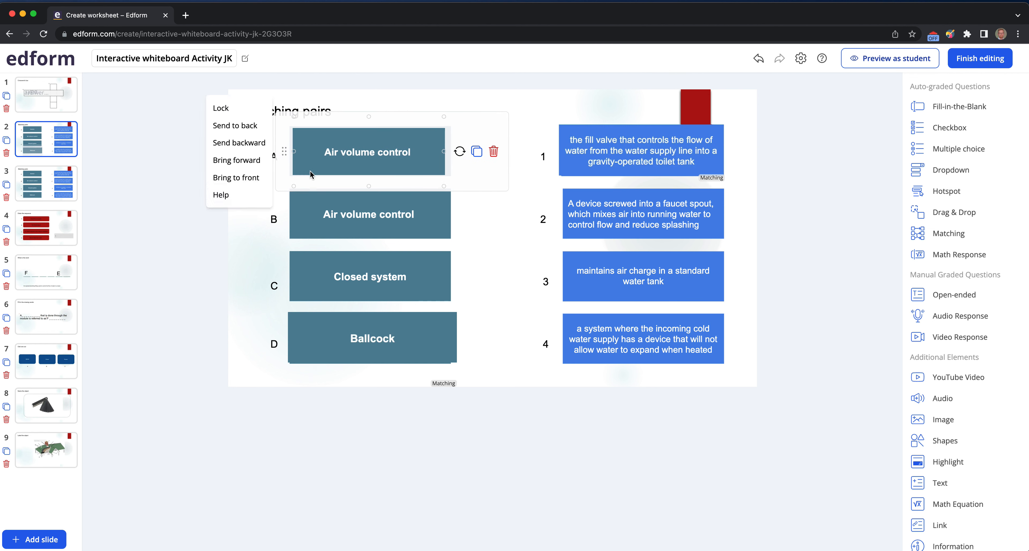
{"action": "left_click_drag", "start_coordinate": [446, 185], "coordinate": [451, 188]}
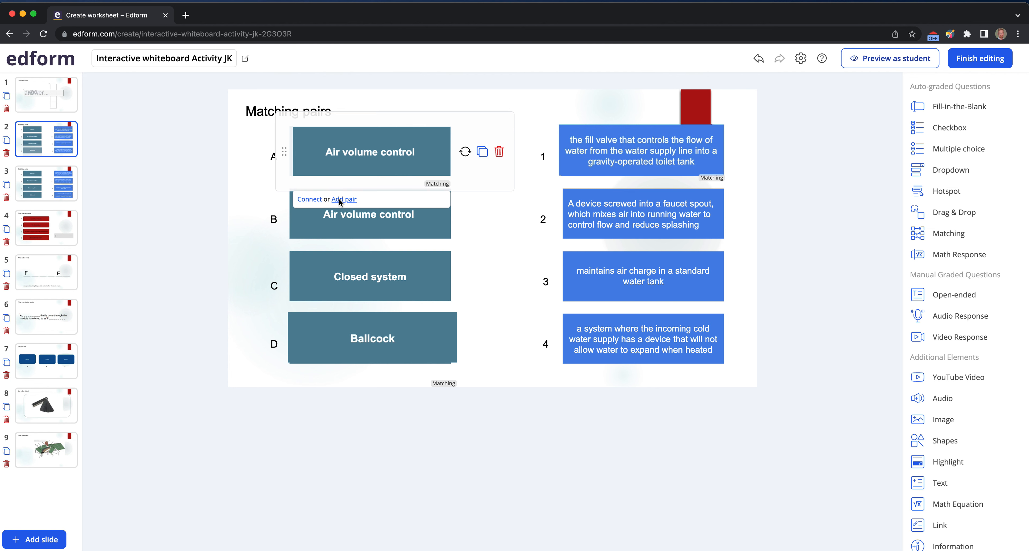
- Try connecting the matching element and adding a new pair, then delete the added pair
{"action": "left_click", "coordinate": [315, 200]}
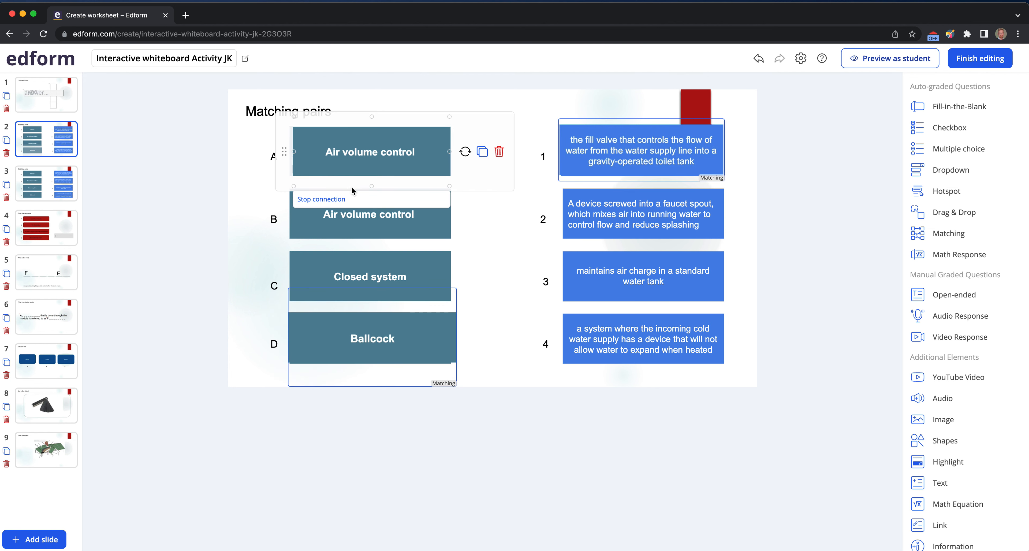
{"action": "left_click", "coordinate": [315, 199]}
{"action": "left_click", "coordinate": [343, 200]}
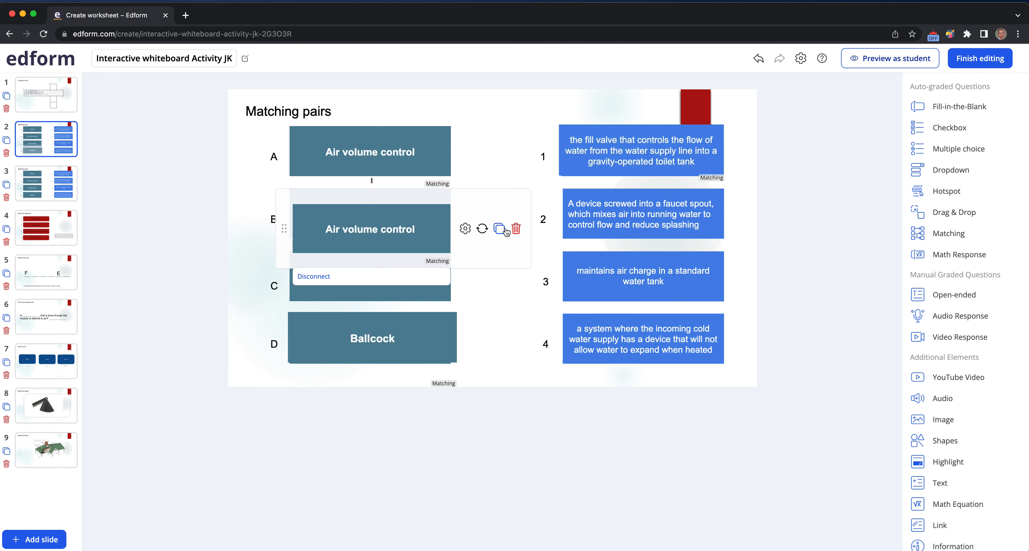
{"action": "left_click", "coordinate": [516, 230]}
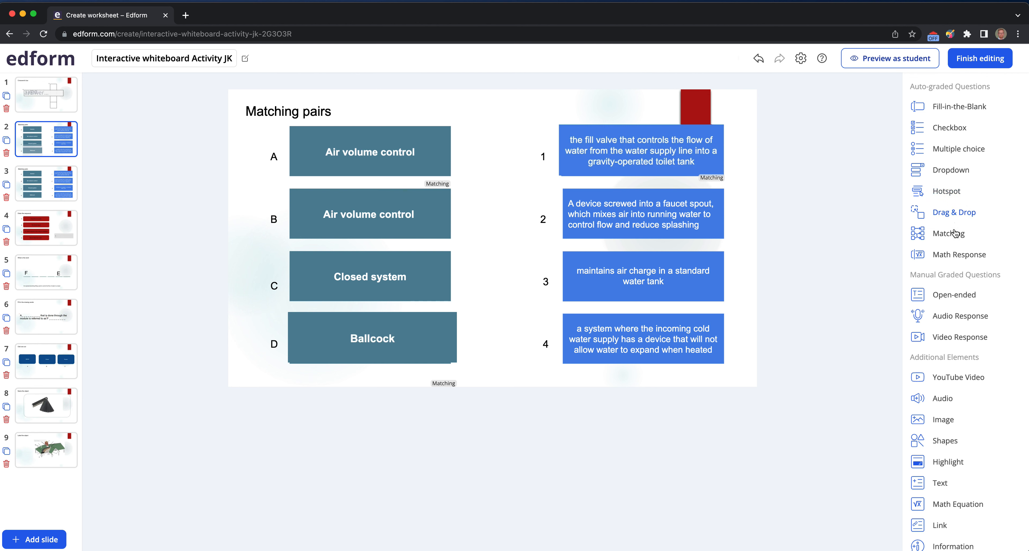
- On slide 2, add a Matching element over item 3 and upload the image Screenshot 2…1 at 19.51.45 from the Desktop
{"action": "left_click_drag", "start_coordinate": [948, 239], "coordinate": [639, 275]}
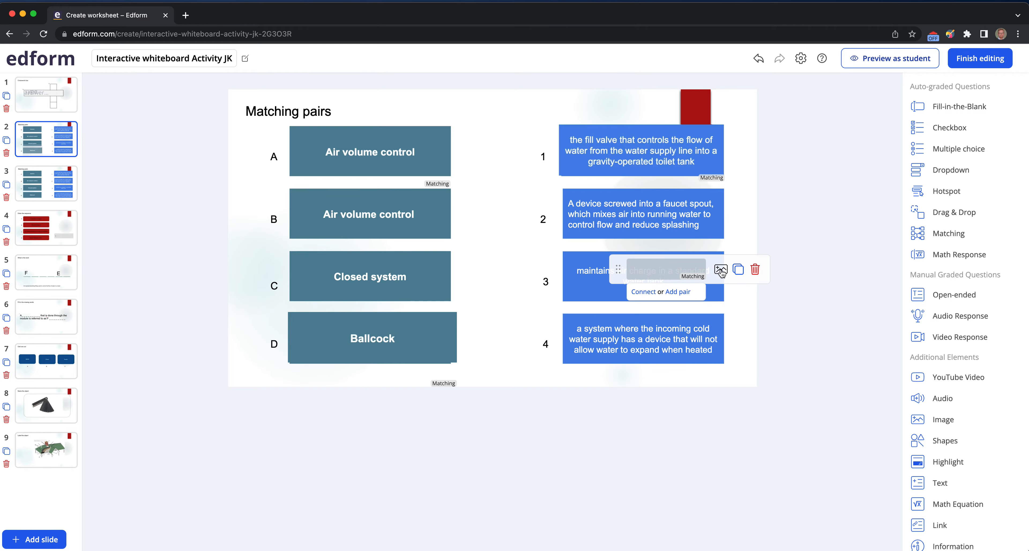
{"action": "left_click", "coordinate": [722, 272]}
{"action": "left_click", "coordinate": [472, 289]}
{"action": "scroll", "coordinate": [423, 295], "scroll_direction": "down", "scroll_amount": 3}
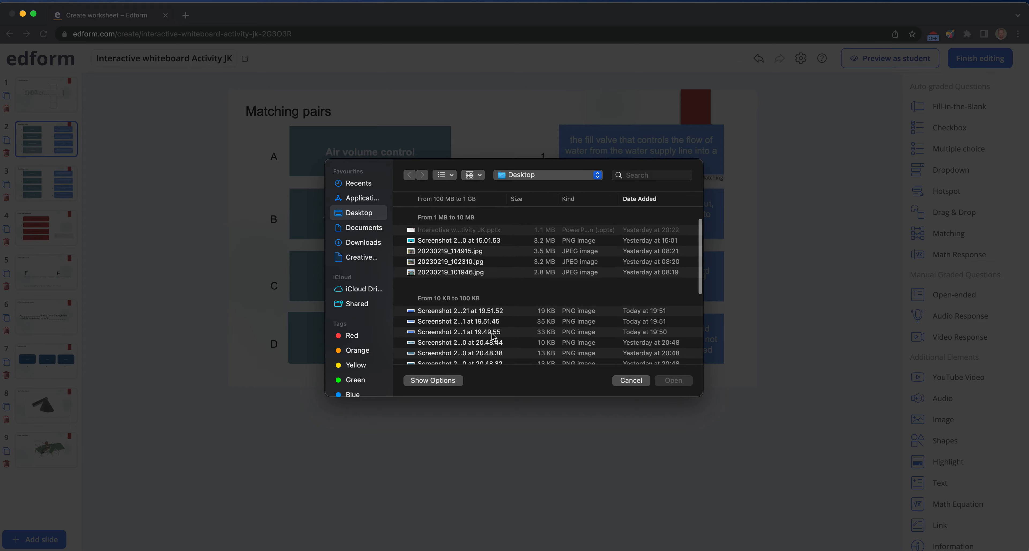
{"action": "left_click", "coordinate": [435, 296]}
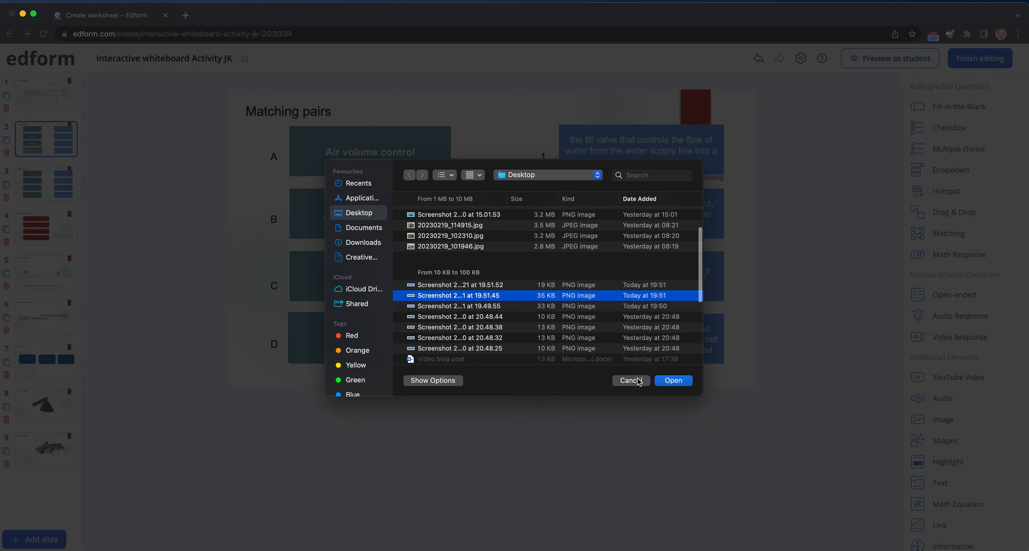
{"action": "left_click", "coordinate": [679, 384]}
- Move and resize the new matching image so it covers the faucet spout description box in row 2
{"action": "left_click", "coordinate": [656, 279]}
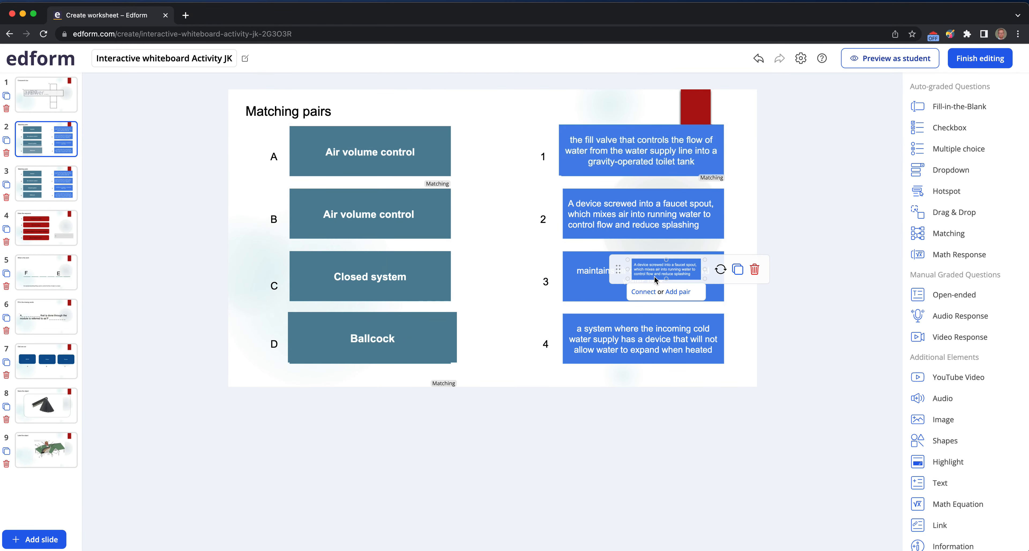
{"action": "left_click_drag", "start_coordinate": [627, 260], "coordinate": [564, 234]}
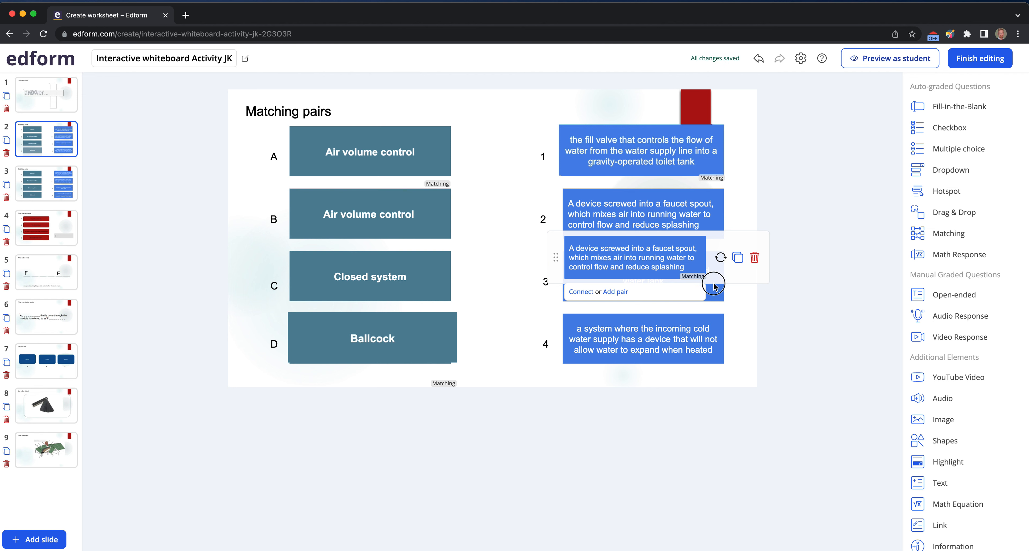
{"action": "left_click_drag", "start_coordinate": [705, 236], "coordinate": [731, 214]}
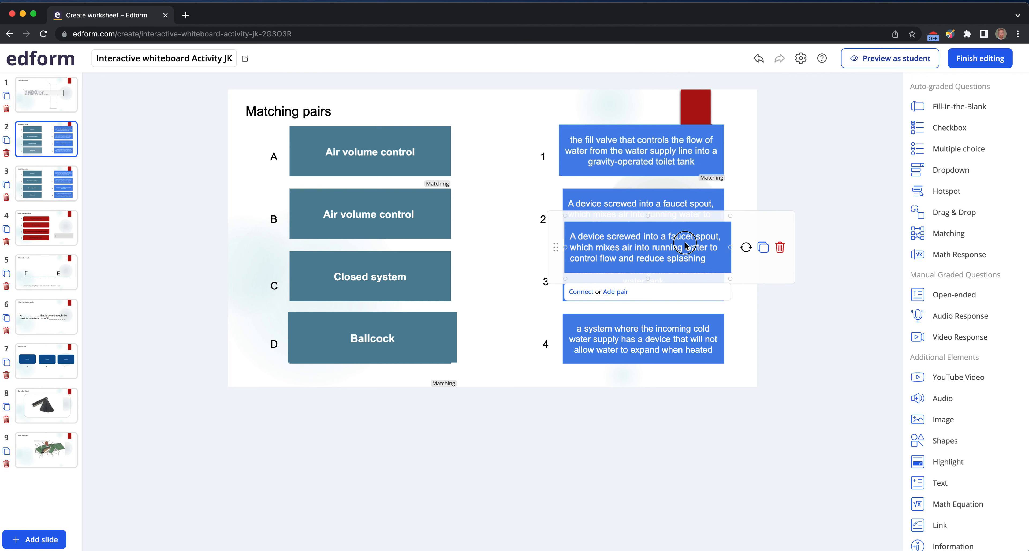
{"action": "left_click_drag", "start_coordinate": [556, 248], "coordinate": [555, 217]}
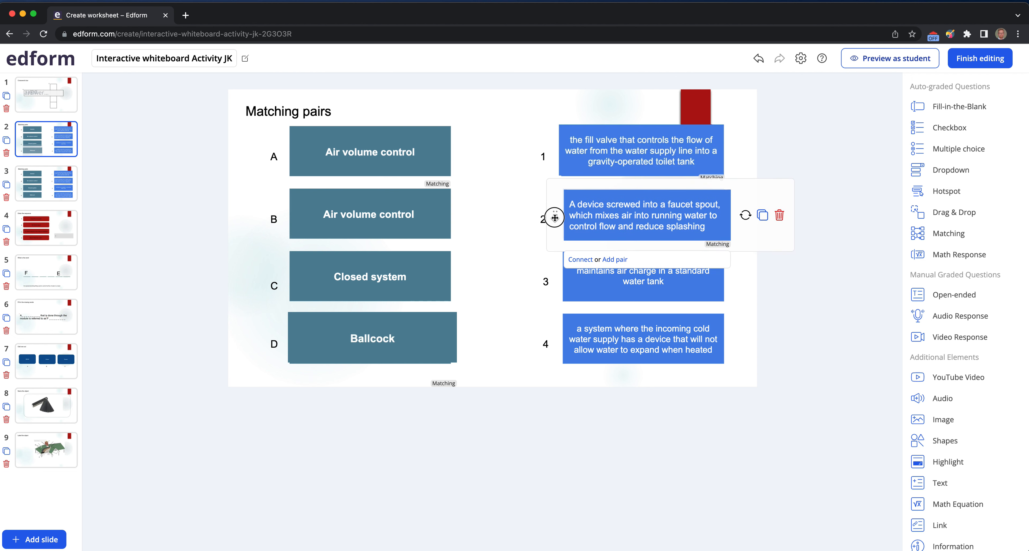
- Connect the row 2 matching image to the matching element on the Air volume control box in row A
{"action": "right_click", "coordinate": [602, 226]}
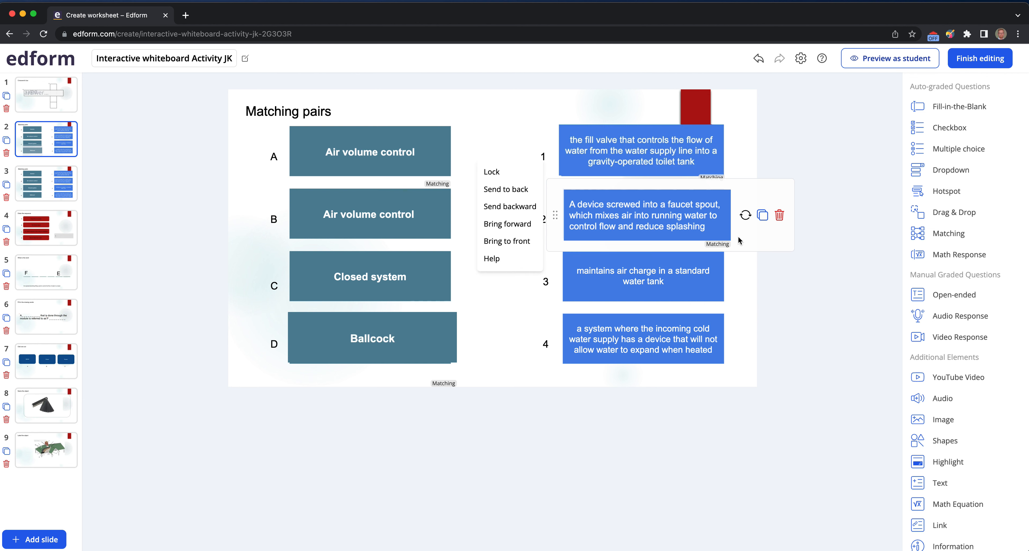
{"action": "left_click", "coordinate": [765, 238]}
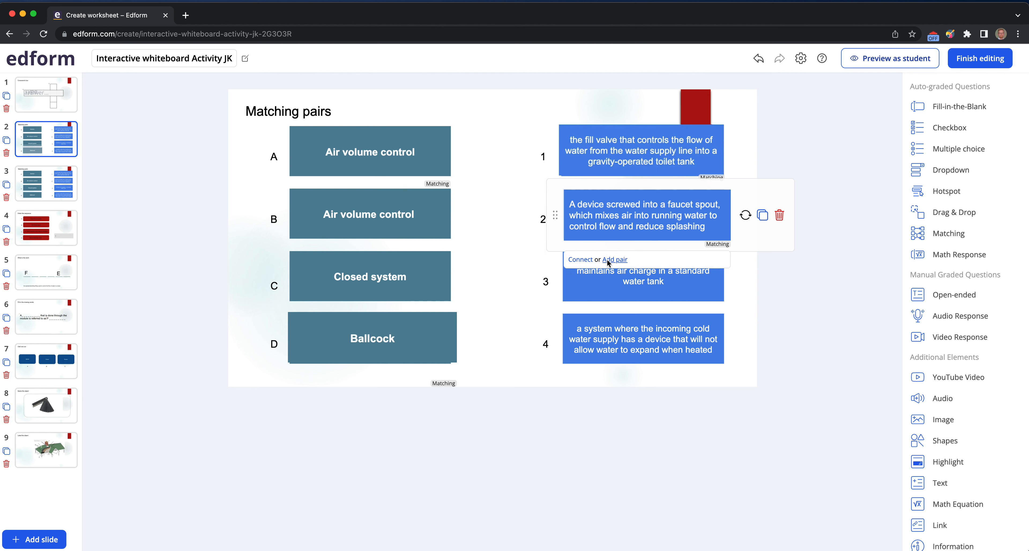
{"action": "left_click", "coordinate": [574, 261]}
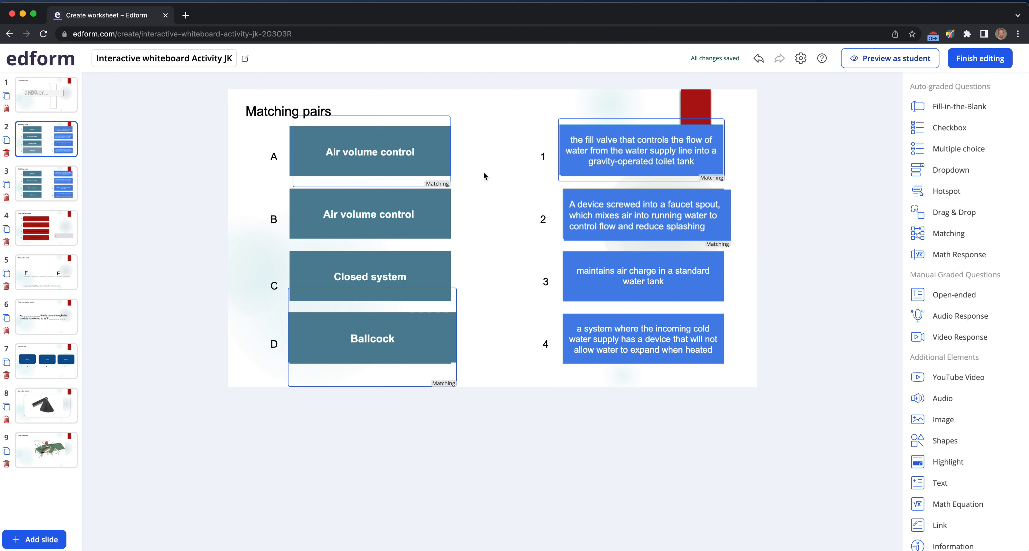
{"action": "left_click", "coordinate": [407, 156]}
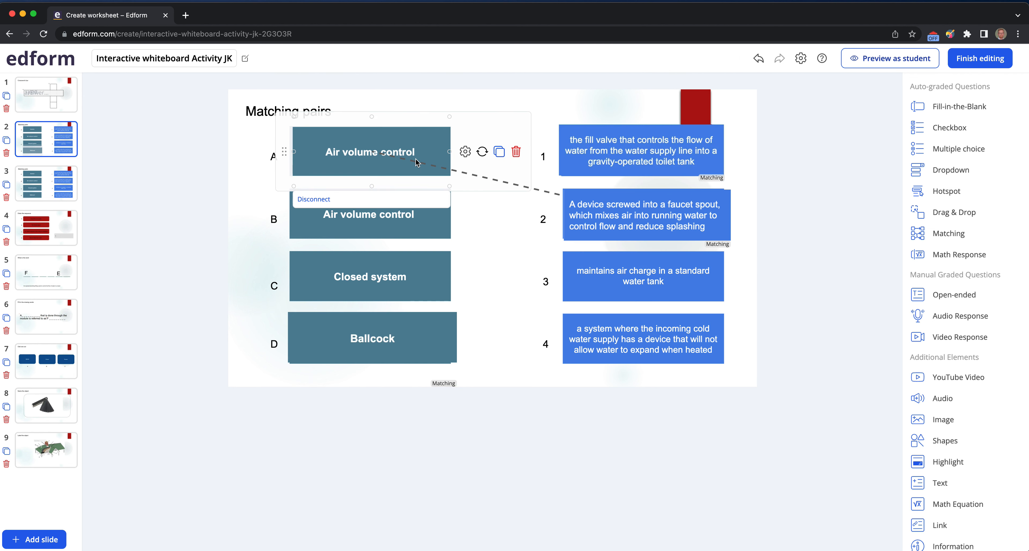
- Preview as student, enter Format in the crossword answer on slide 1, and go to the next slide
{"action": "mouse_move", "coordinate": [703, 230]}
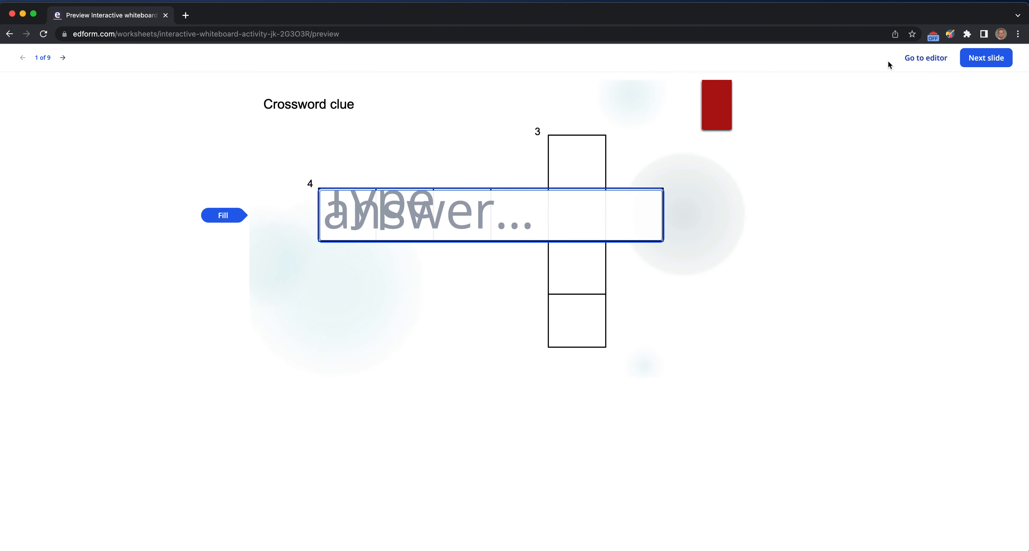
{"action": "left_click", "coordinate": [347, 220]}
{"action": "type", "text": "Format"}
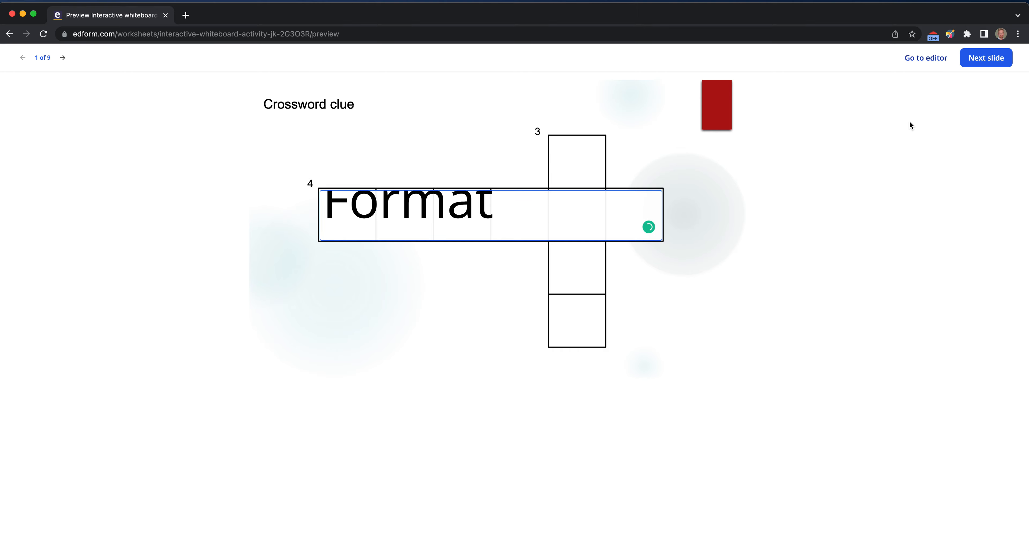
{"action": "left_click", "coordinate": [985, 63]}
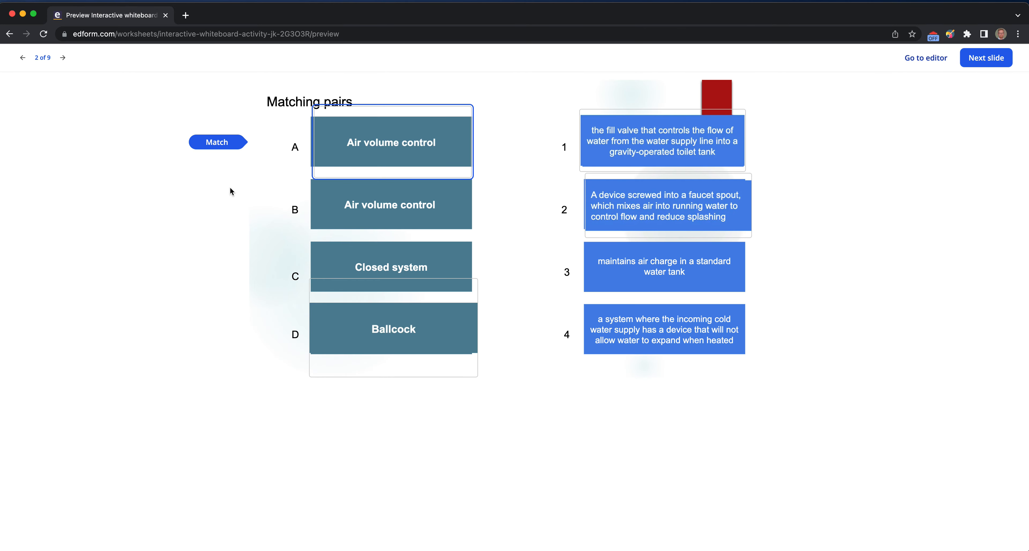
- Test the matching pairs on slide 2 by connecting items in the preview, then return to the editor
{"action": "left_click_drag", "start_coordinate": [423, 172], "coordinate": [582, 347]}
{"action": "left_click_drag", "start_coordinate": [450, 152], "coordinate": [584, 210]}
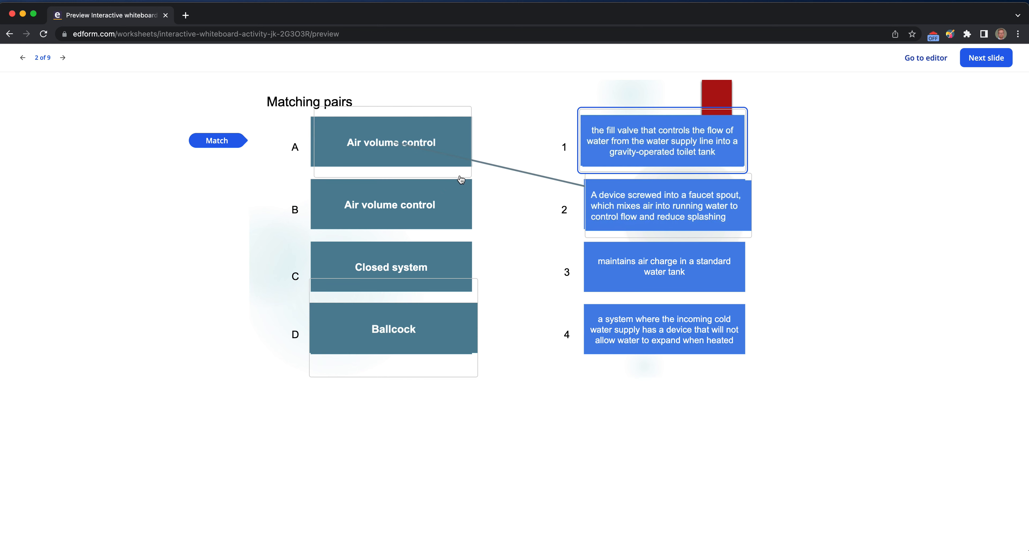
{"action": "left_click_drag", "start_coordinate": [581, 146], "coordinate": [465, 328]}
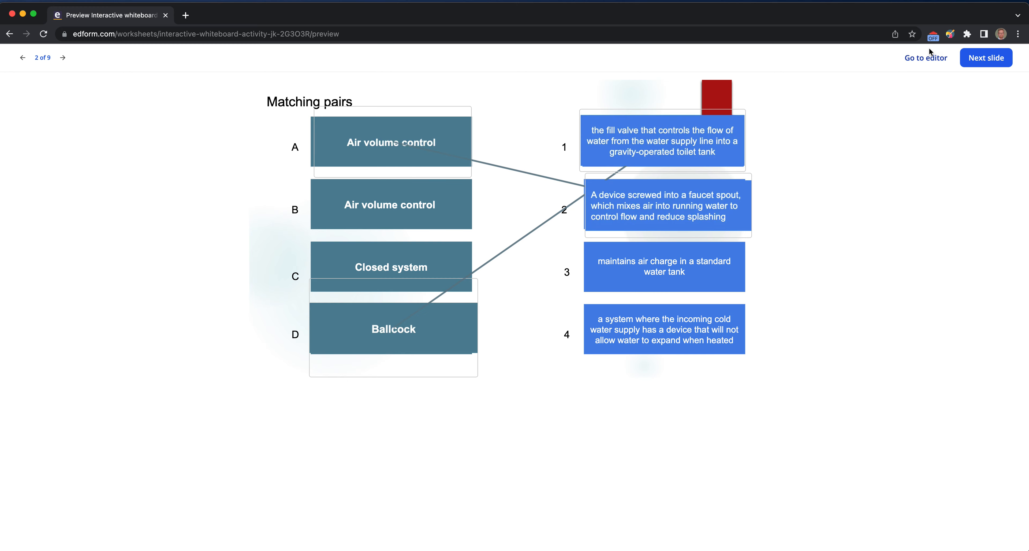
{"action": "left_click", "coordinate": [925, 56]}
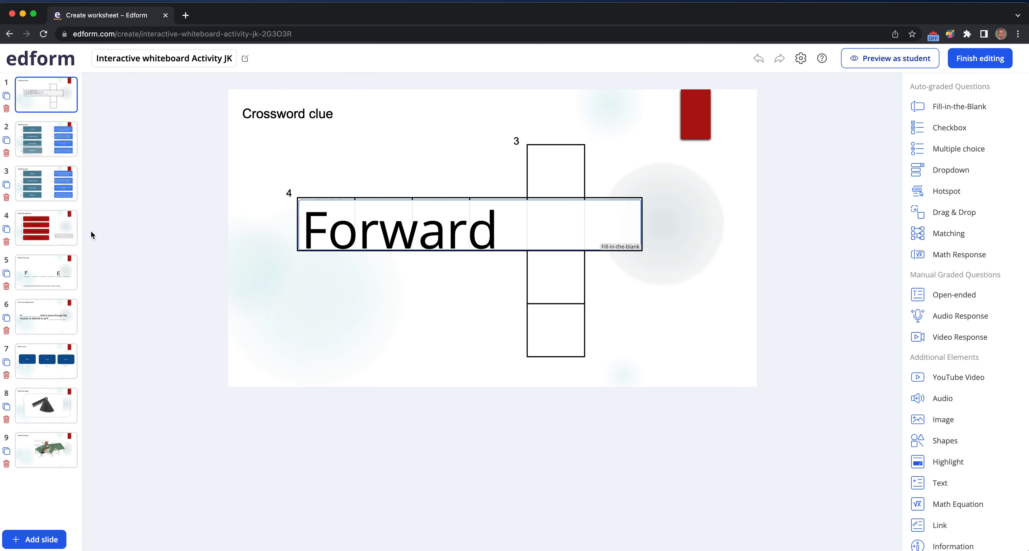
- Open slide 4 and delete the audio response element
{"action": "left_click", "coordinate": [42, 236]}
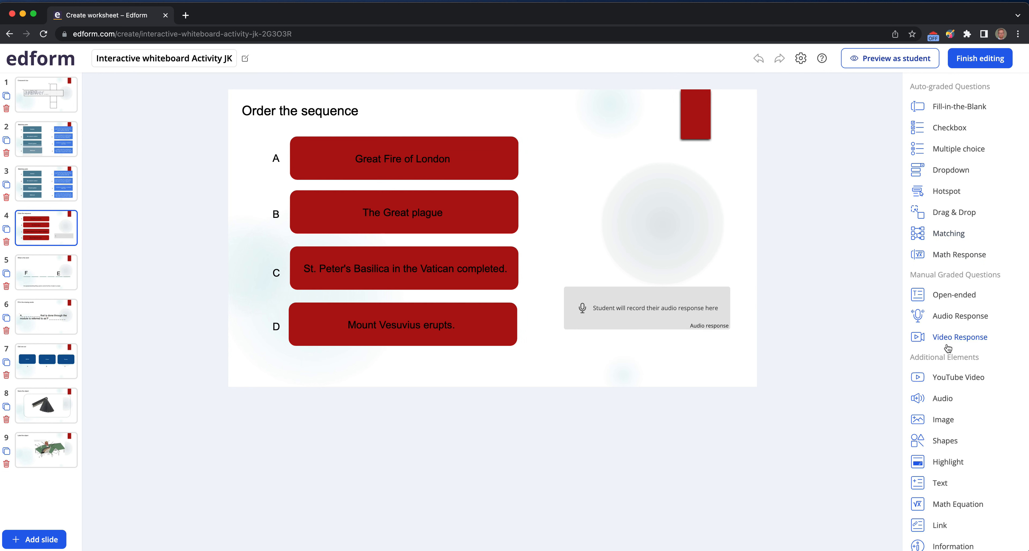
{"action": "left_click", "coordinate": [659, 309]}
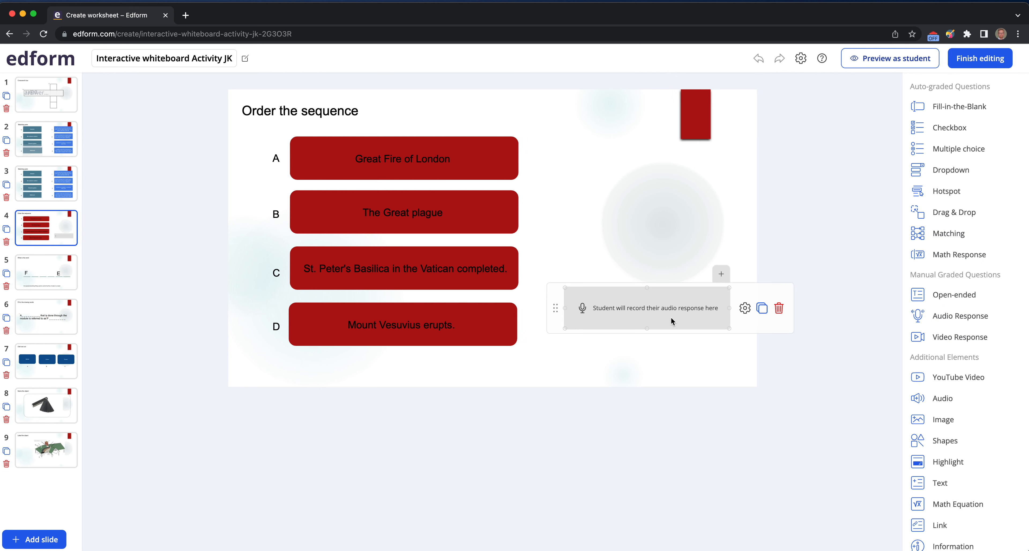
{"action": "left_click", "coordinate": [679, 333]}
{"action": "left_click", "coordinate": [777, 309]}
- Add a new Audio Response element and place it beside the Mount Vesuvius erupts box
{"action": "left_click_drag", "start_coordinate": [946, 320], "coordinate": [653, 331]}
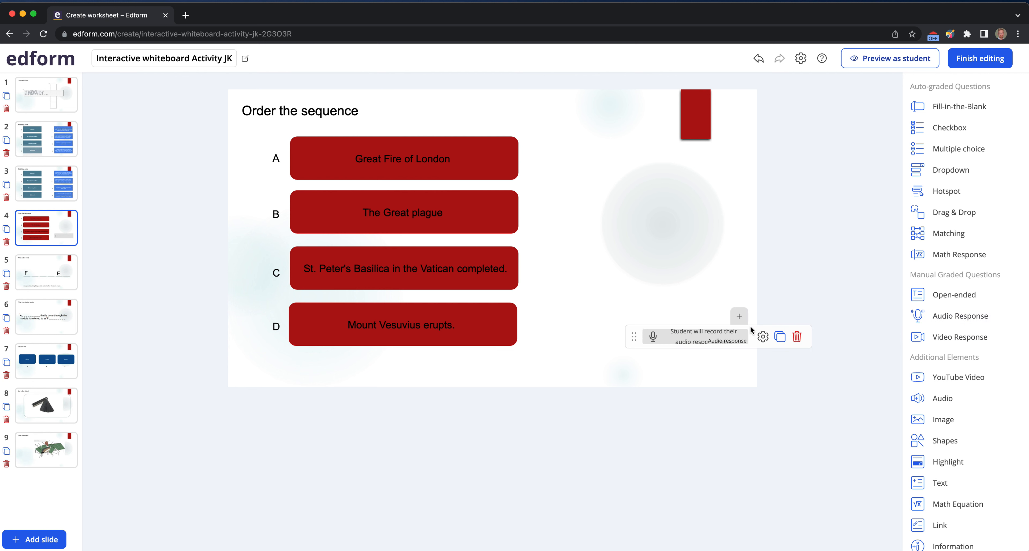
{"action": "left_click_drag", "start_coordinate": [643, 329], "coordinate": [550, 330]}
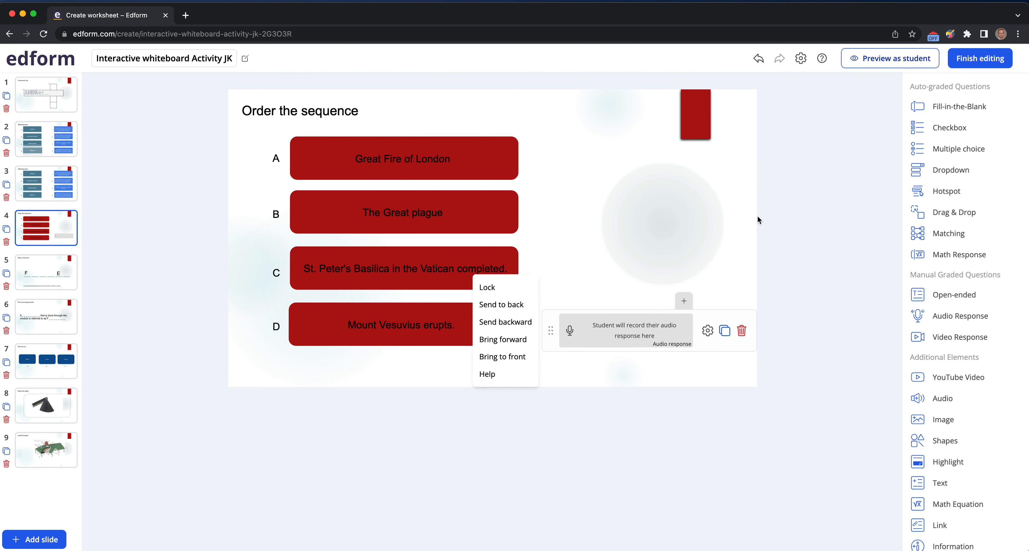
{"action": "left_click", "coordinate": [727, 217]}
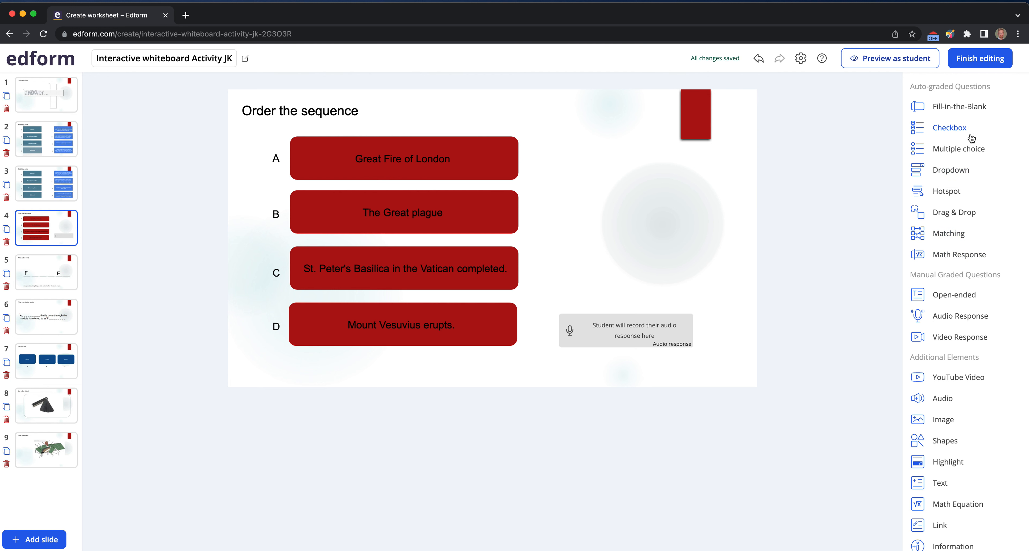
- Add a Multiple choice element onto the Great Fire of London box in row A
{"action": "left_click", "coordinate": [955, 154]}
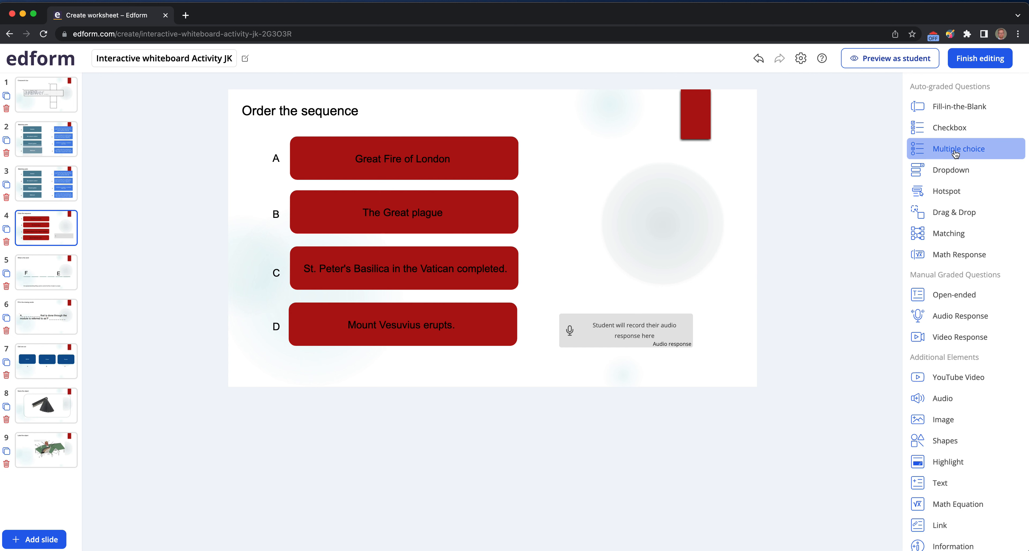
{"action": "left_click_drag", "start_coordinate": [955, 154], "coordinate": [615, 165]}
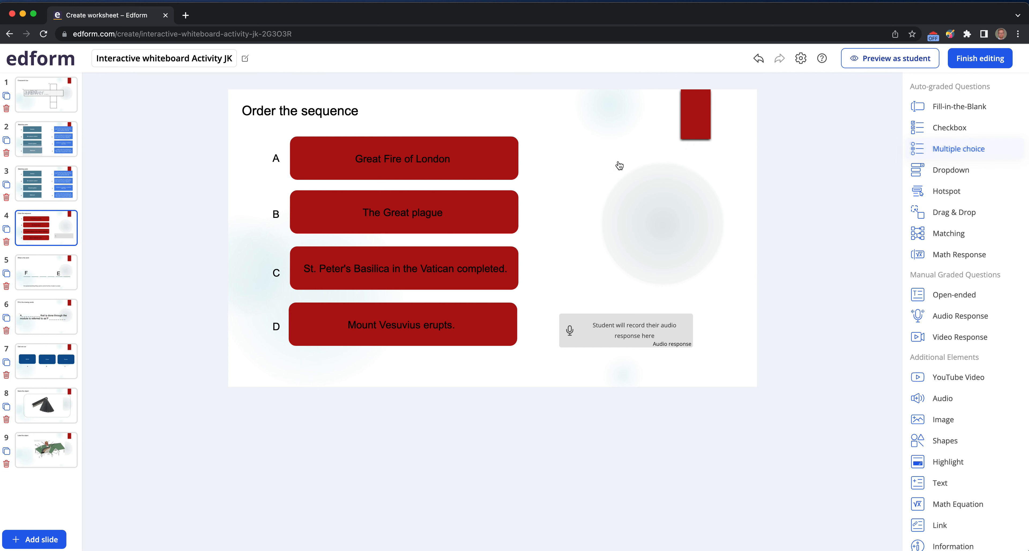
{"action": "left_click_drag", "start_coordinate": [913, 151], "coordinate": [379, 167]}
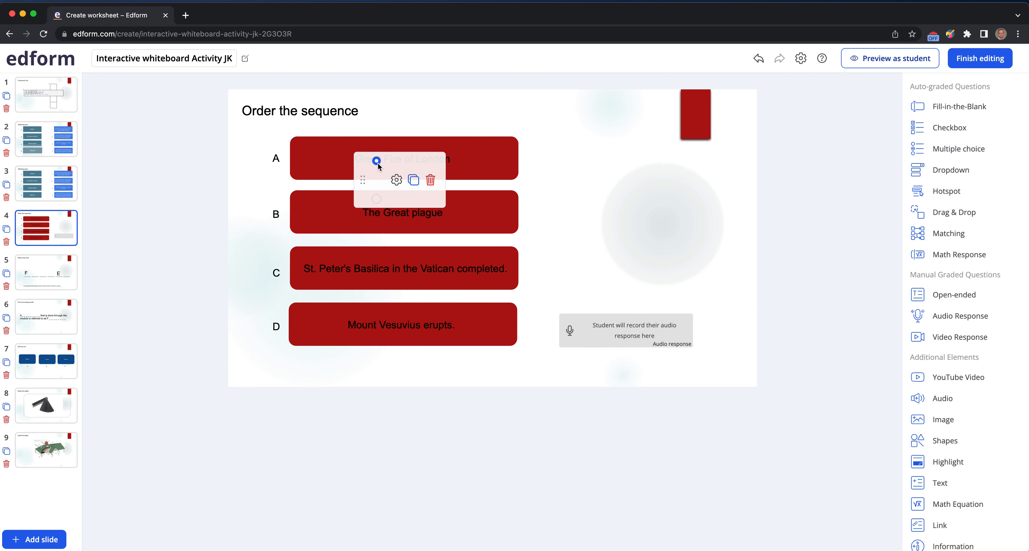
{"action": "mouse_move", "coordinate": [385, 163]}
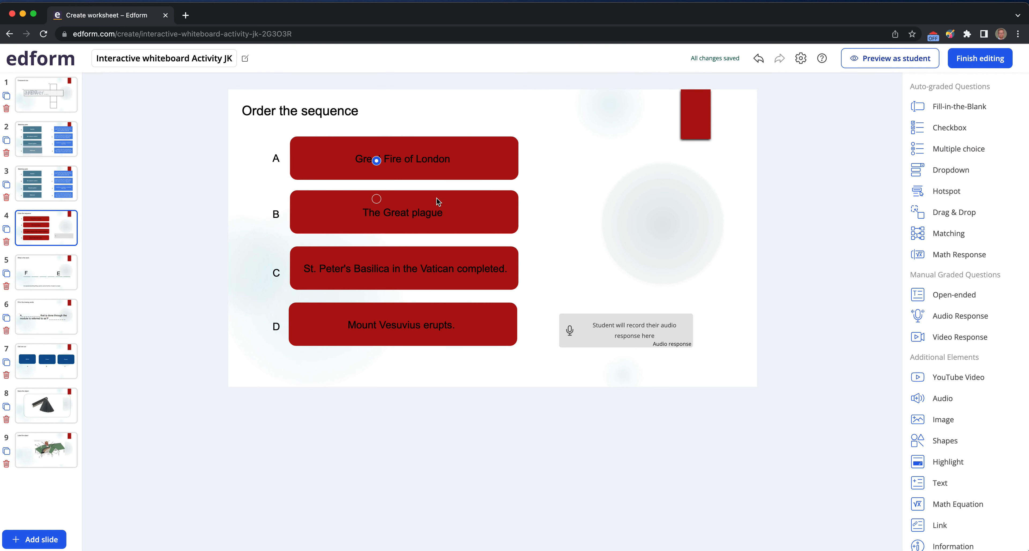
{"action": "mouse_move", "coordinate": [382, 180]}
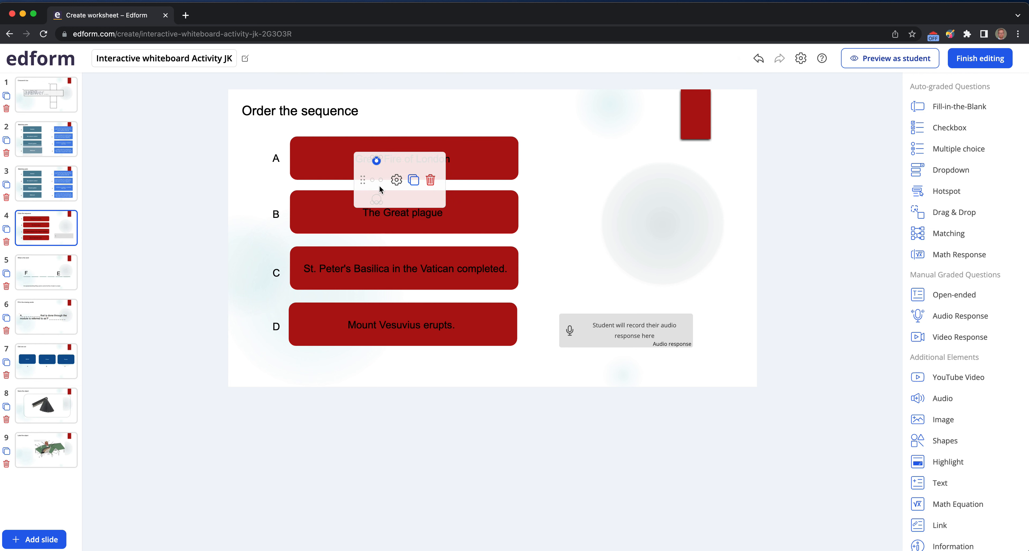
- Set the multiple choice element's number of rows to 4 in its settings
{"action": "left_click", "coordinate": [396, 180]}
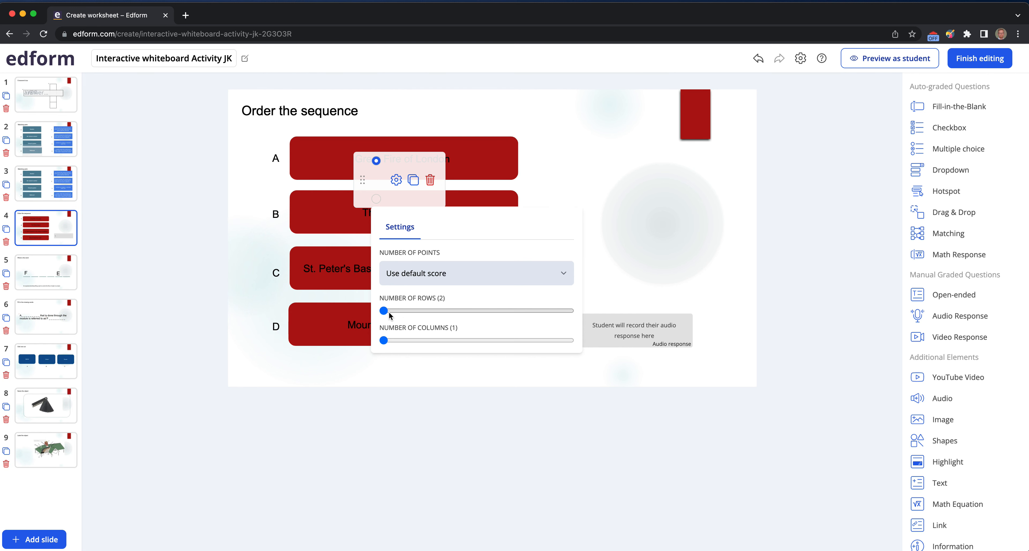
{"action": "scroll", "coordinate": [388, 315], "scroll_direction": "down", "scroll_amount": 1}
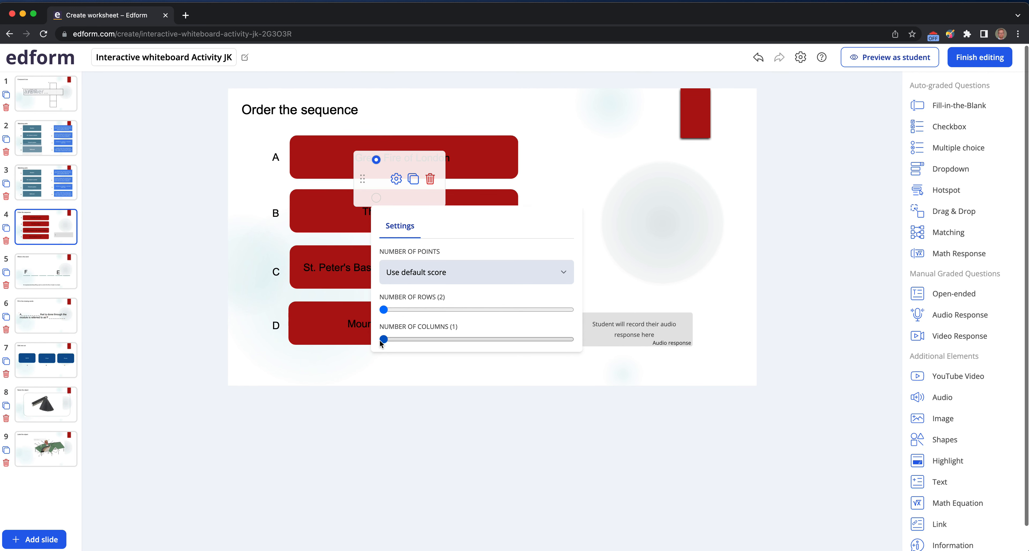
{"action": "scroll", "coordinate": [383, 337], "scroll_direction": "down", "scroll_amount": 2}
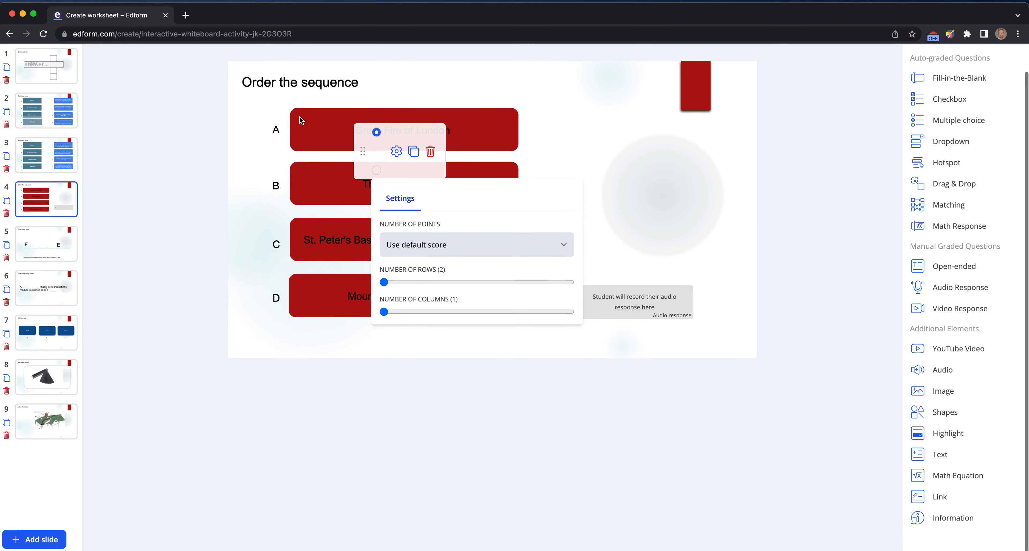
{"action": "left_click_drag", "start_coordinate": [384, 283], "coordinate": [446, 282]}
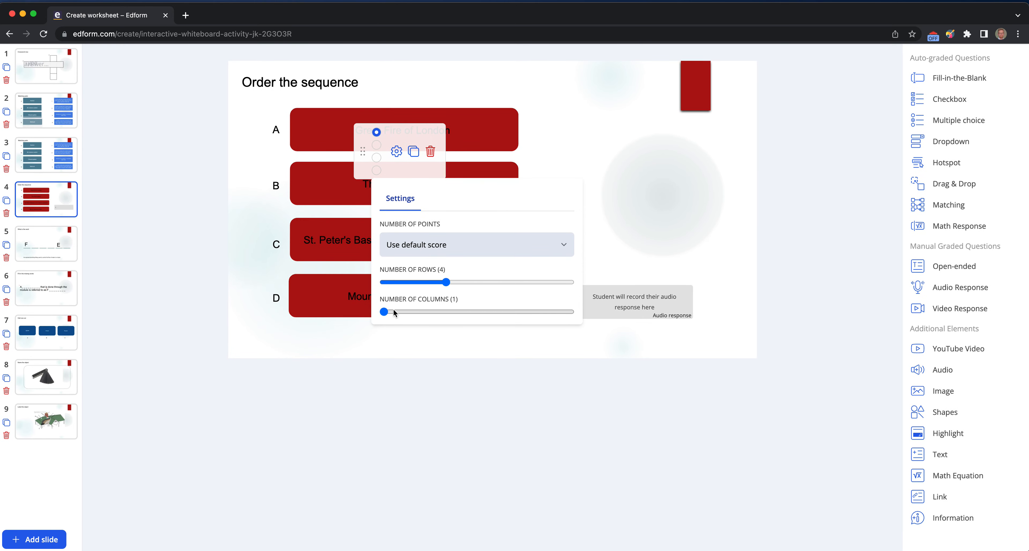
{"action": "left_click", "coordinate": [675, 232]}
- Stretch the multiple choice element over the A to D letter column beside the event boxes and lock it in place
{"action": "mouse_move", "coordinate": [379, 173]}
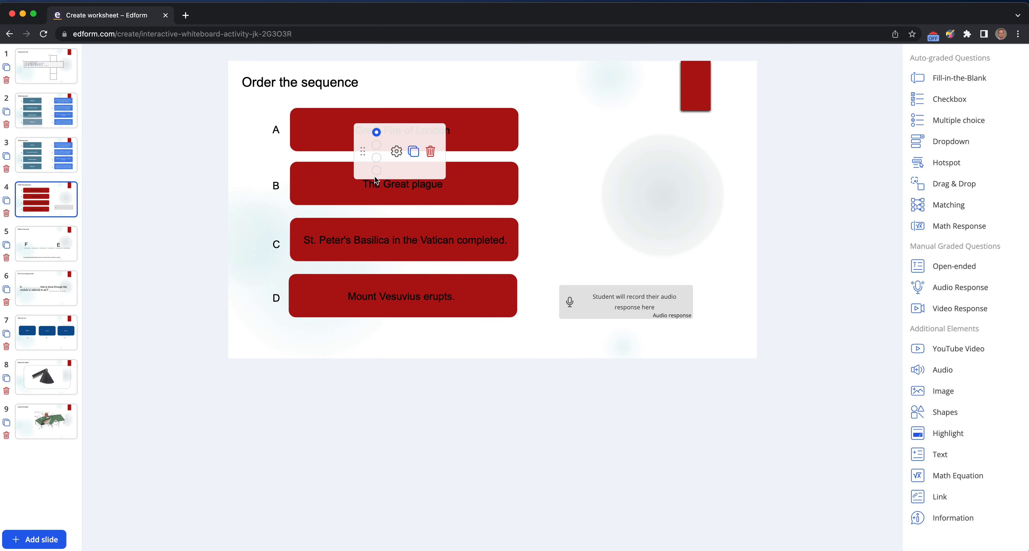
{"action": "left_click_drag", "start_coordinate": [383, 175], "coordinate": [429, 324]}
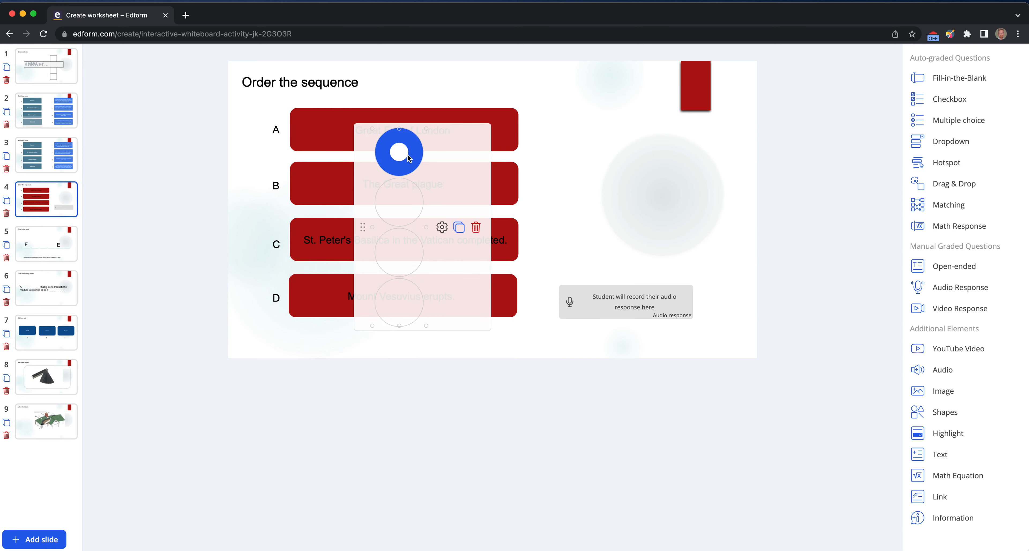
{"action": "left_click_drag", "start_coordinate": [362, 225], "coordinate": [225, 211]}
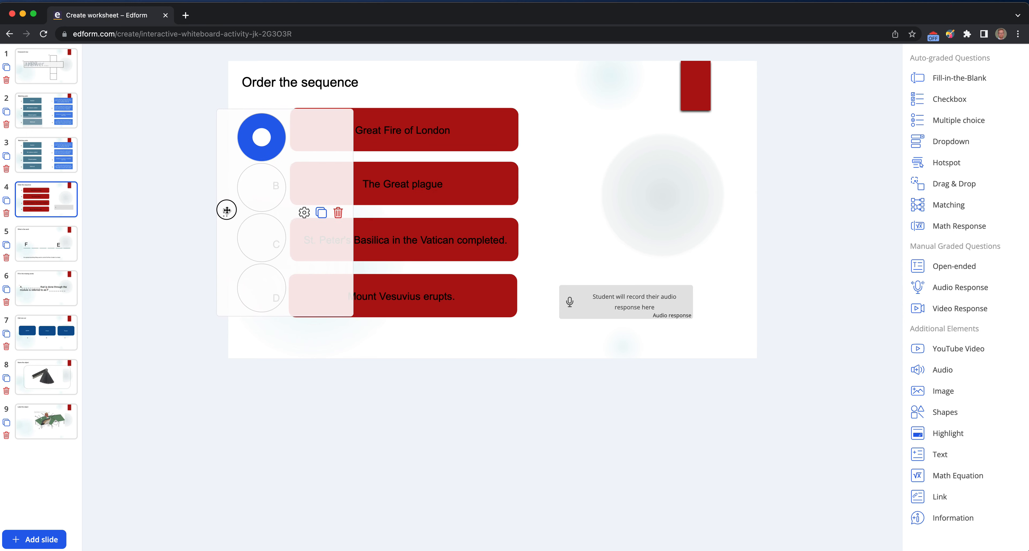
{"action": "left_click", "coordinate": [225, 212]}
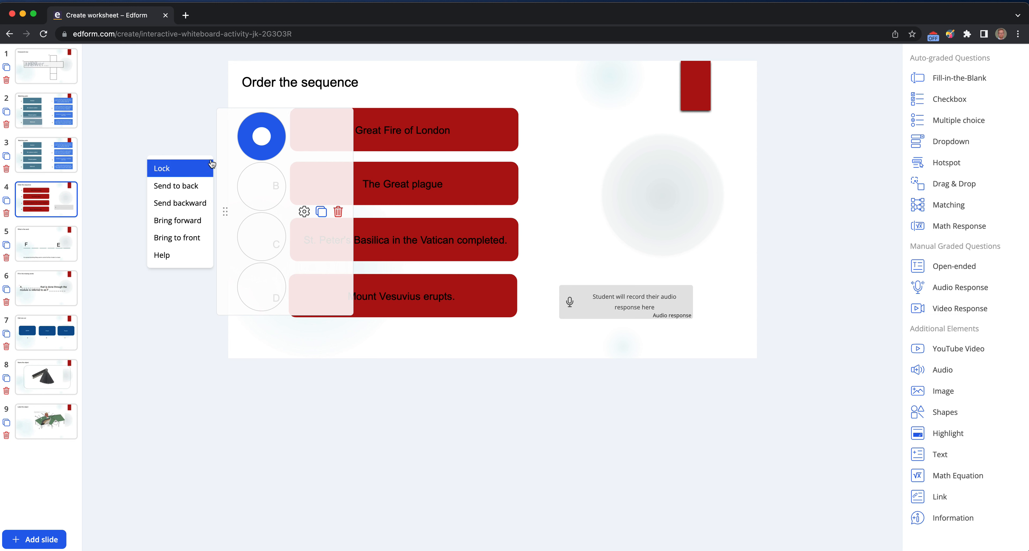
{"action": "left_click", "coordinate": [168, 173]}
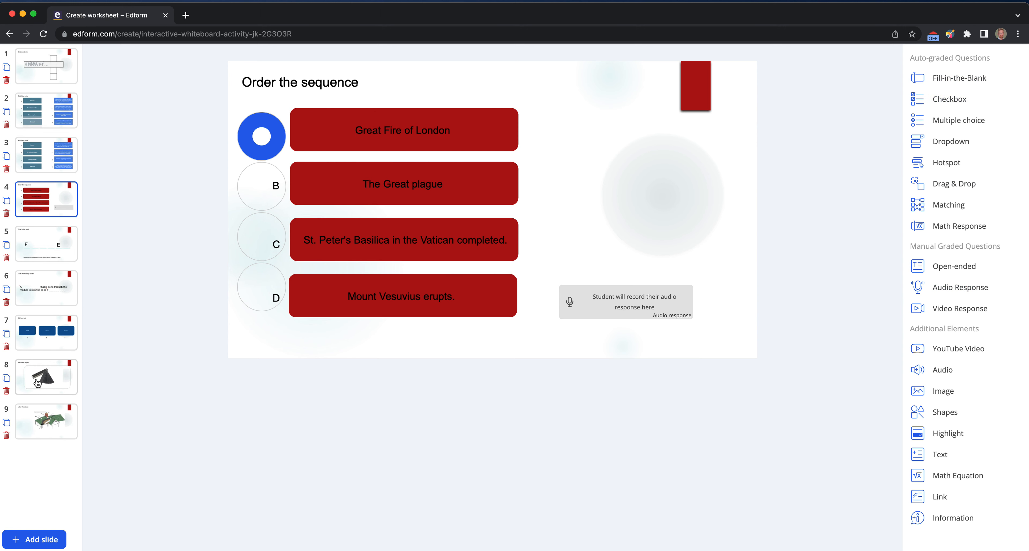
- On slide 8, add a Fill-in-the-Blank element just below the object image and open its settings
{"action": "left_click", "coordinate": [52, 387]}
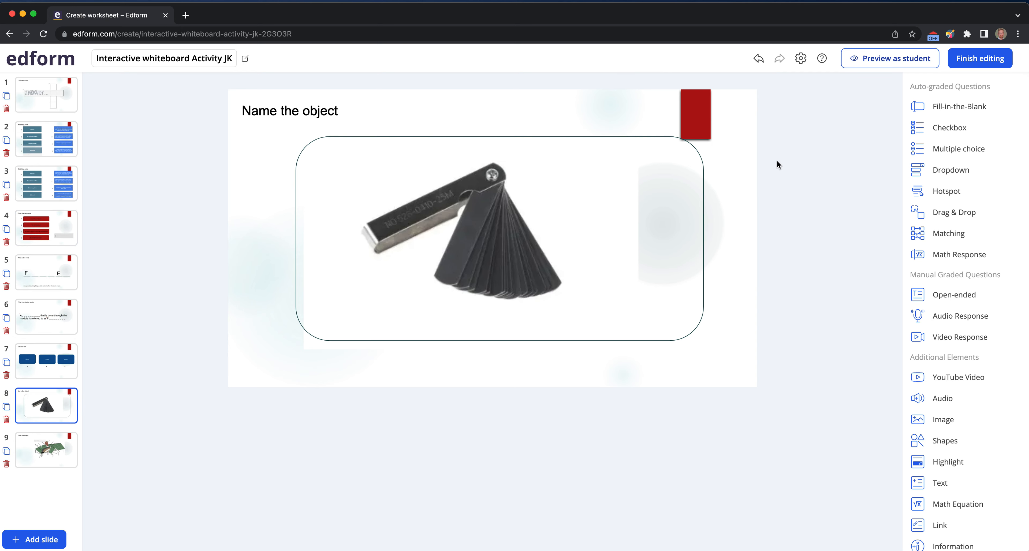
{"action": "left_click_drag", "start_coordinate": [957, 114], "coordinate": [551, 327]}
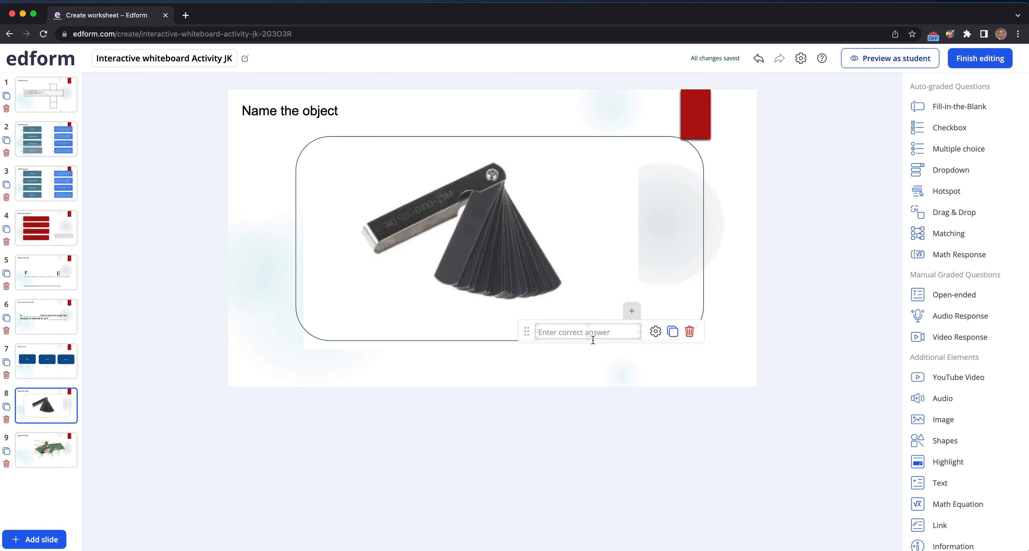
{"action": "left_click", "coordinate": [656, 331]}
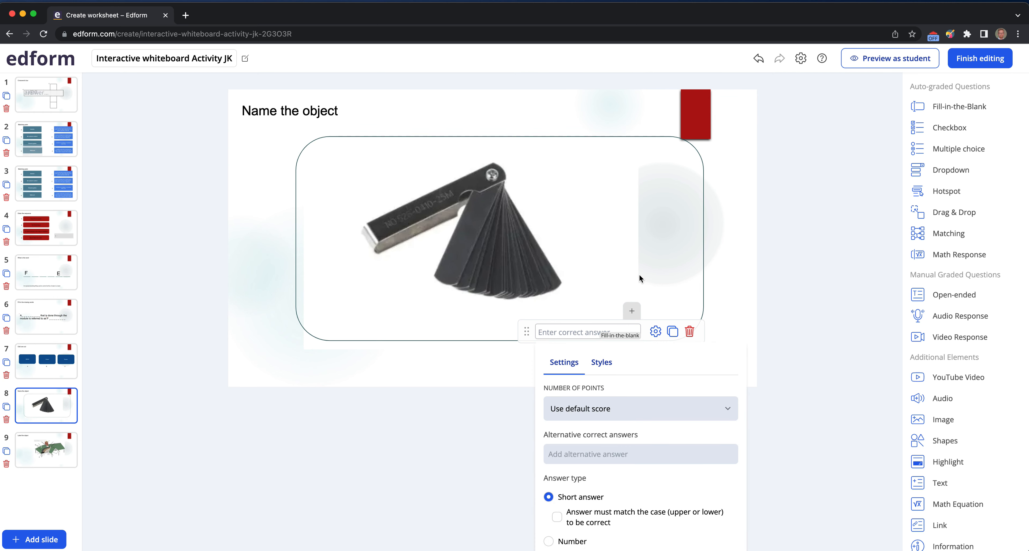
{"action": "left_click_drag", "start_coordinate": [524, 334], "coordinate": [521, 324]}
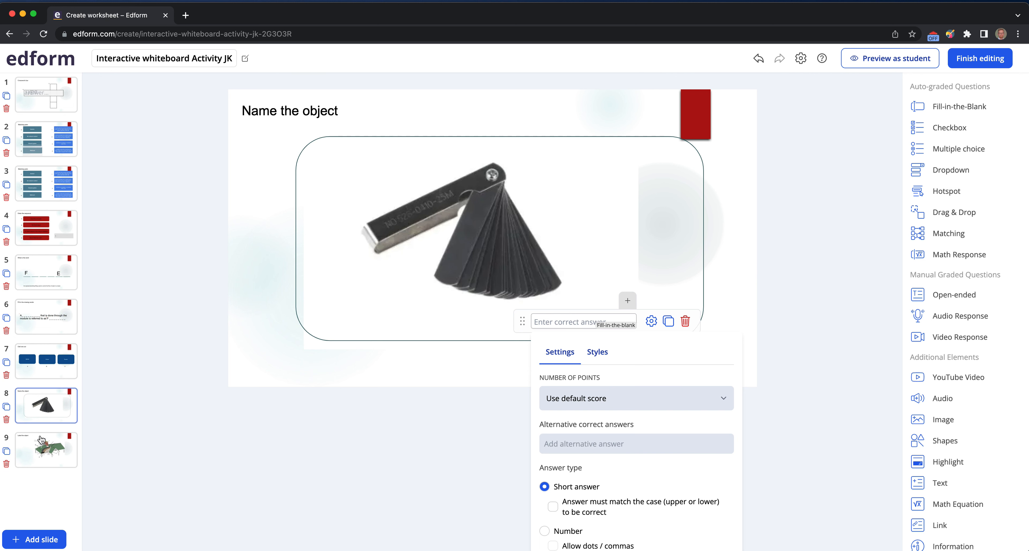
- On slide 9, add another Fill-in-the-Blank element below the roof diagram near its right side
{"action": "left_click", "coordinate": [72, 443]}
{"action": "left_click", "coordinate": [404, 148]}
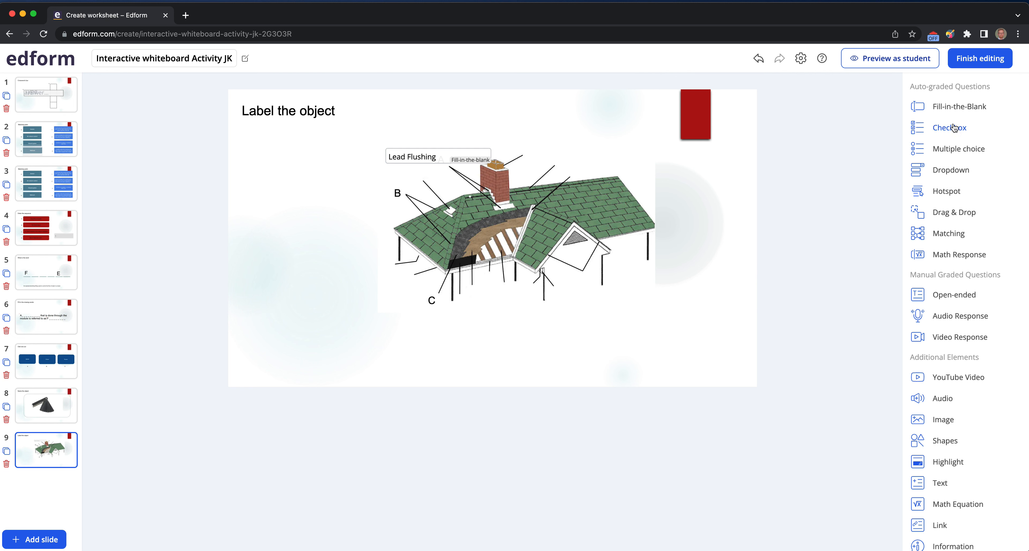
{"action": "left_click_drag", "start_coordinate": [959, 106], "coordinate": [606, 340]}
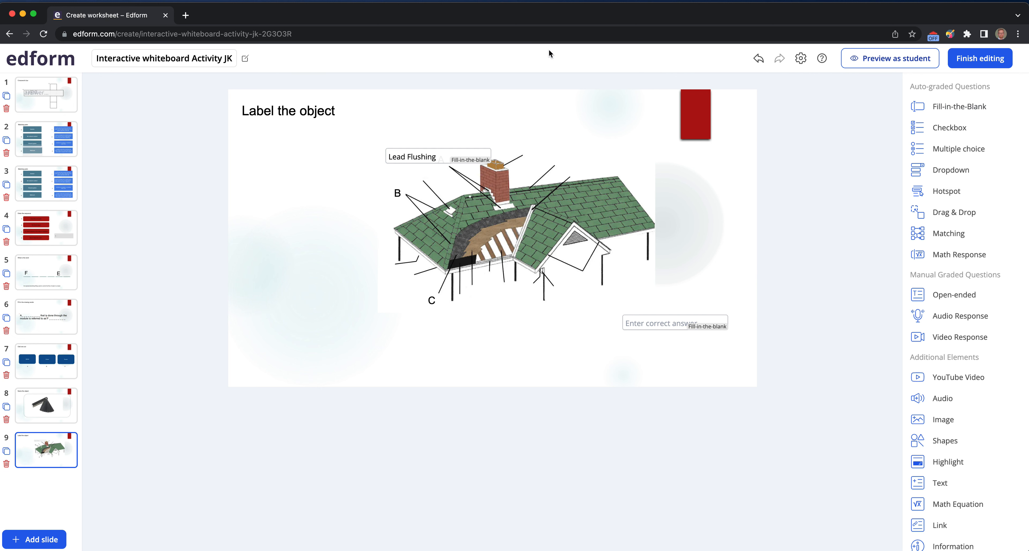
- Preview the worksheet as a student, type a test answer into the crossword, and go to the next slide
{"action": "left_click", "coordinate": [885, 66]}
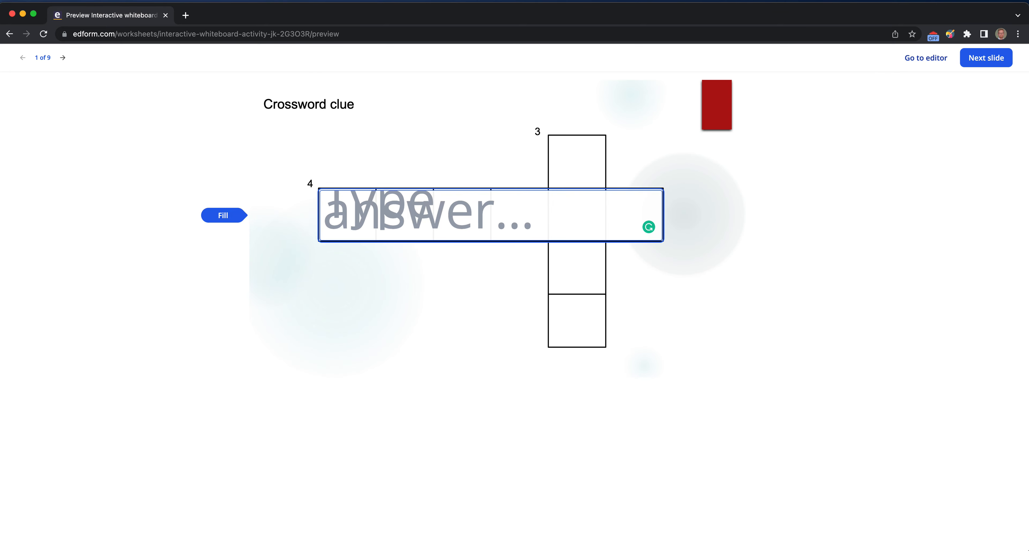
{"action": "type", "text": "james"}
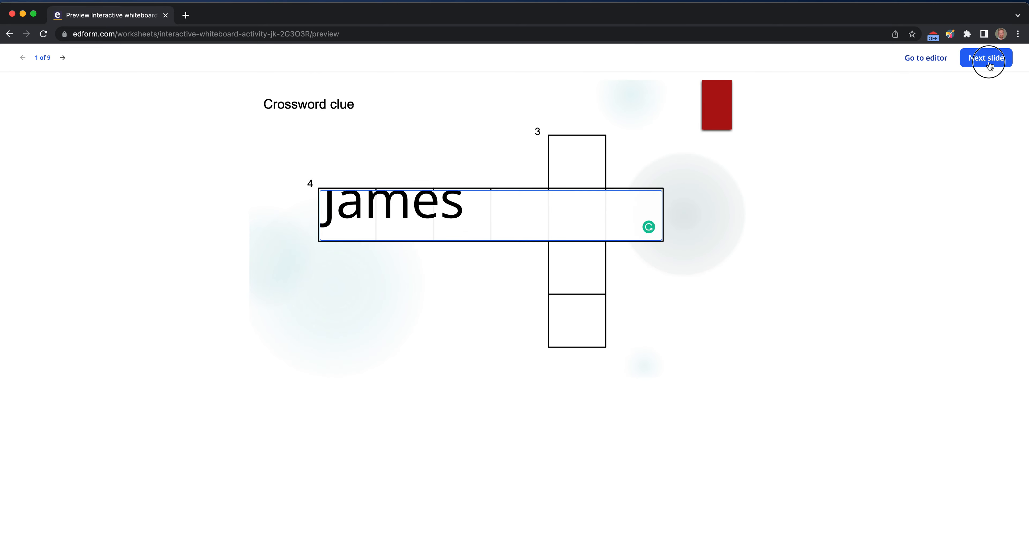
{"action": "left_click", "coordinate": [986, 59]}
- Test the matching pairs by linking terms to definitions, then move on to the sequence slide
{"action": "left_click_drag", "start_coordinate": [459, 153], "coordinate": [599, 224]}
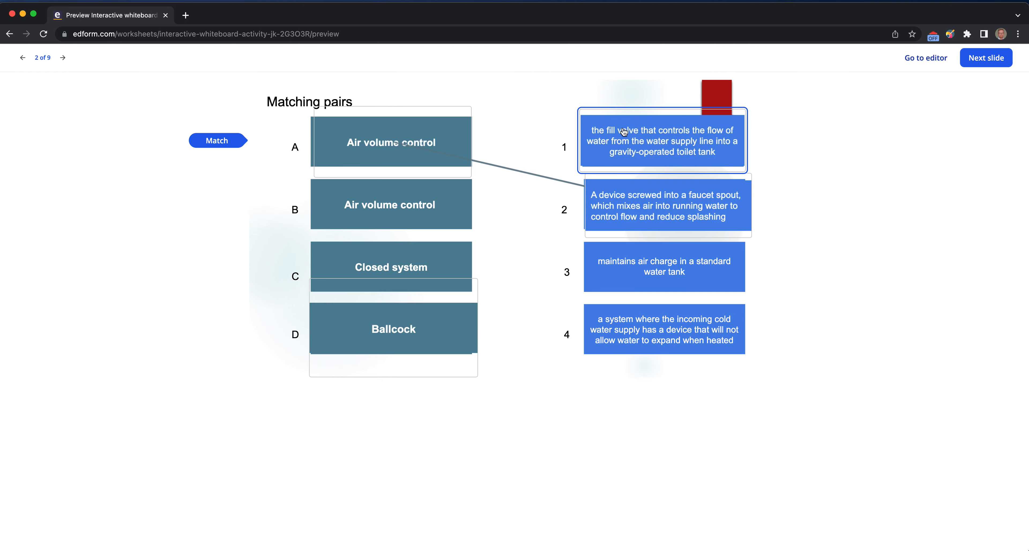
{"action": "left_click_drag", "start_coordinate": [580, 139], "coordinate": [426, 328]}
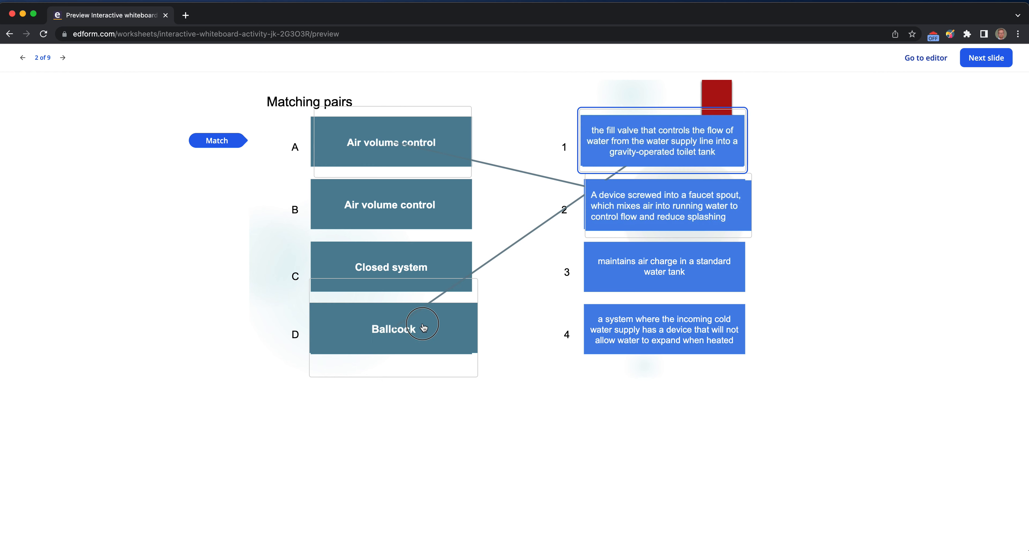
{"action": "left_click", "coordinate": [207, 146]}
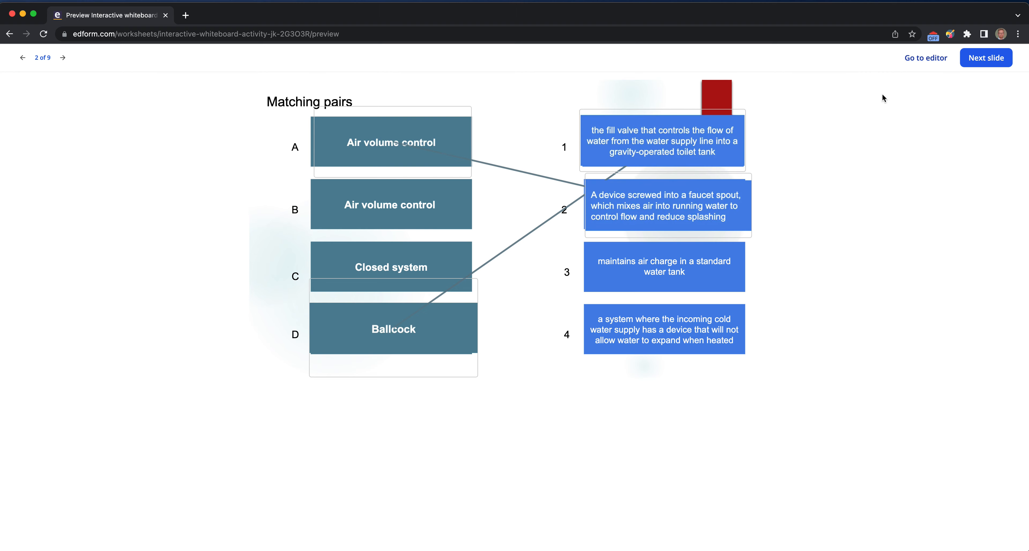
{"action": "left_click", "coordinate": [986, 60]}
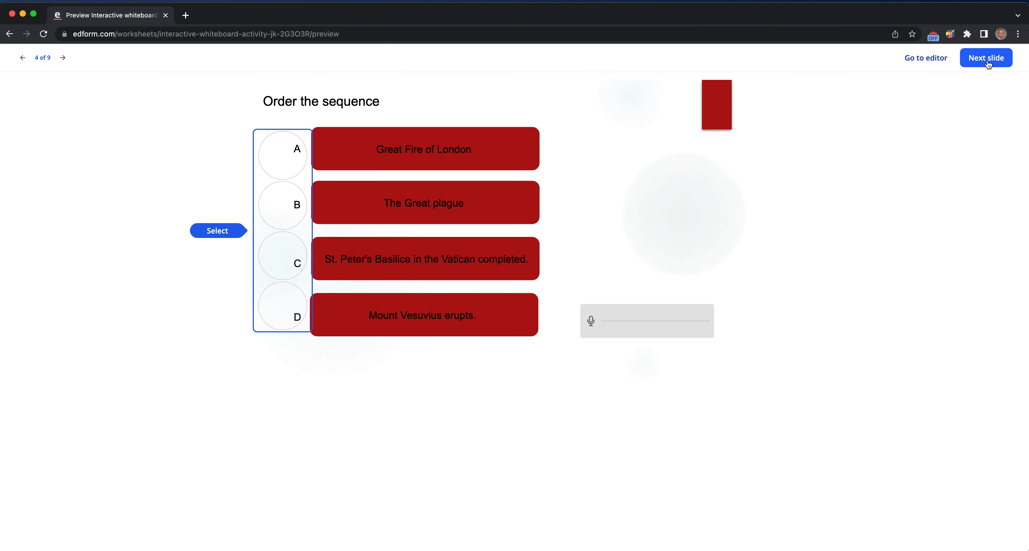
- Select option A, allow microphone access and try the audio response, then continue to slide 5
{"action": "left_click", "coordinate": [283, 162]}
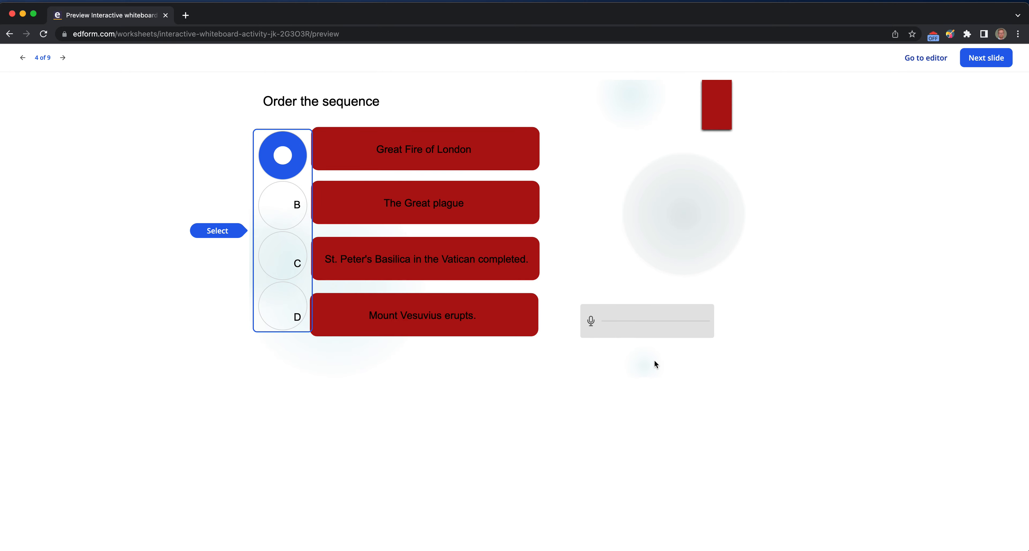
{"action": "left_click", "coordinate": [592, 321]}
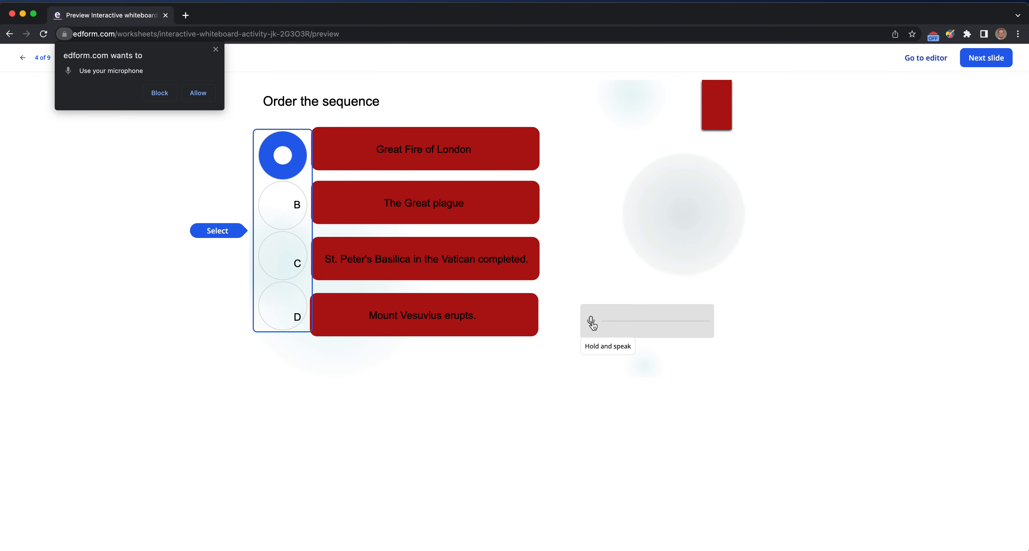
{"action": "left_click", "coordinate": [198, 93]}
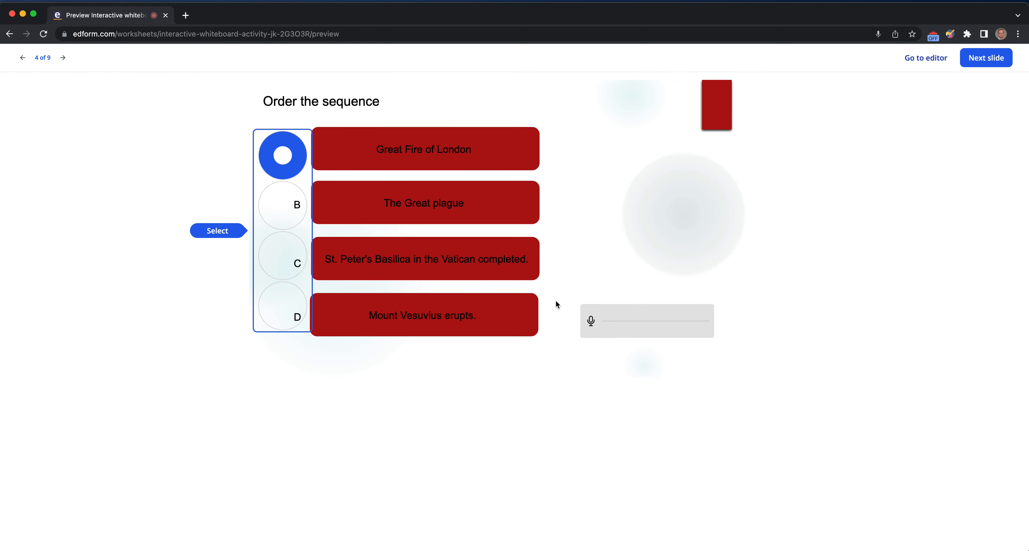
{"action": "left_click", "coordinate": [594, 325]}
{"action": "left_click", "coordinate": [992, 59]}
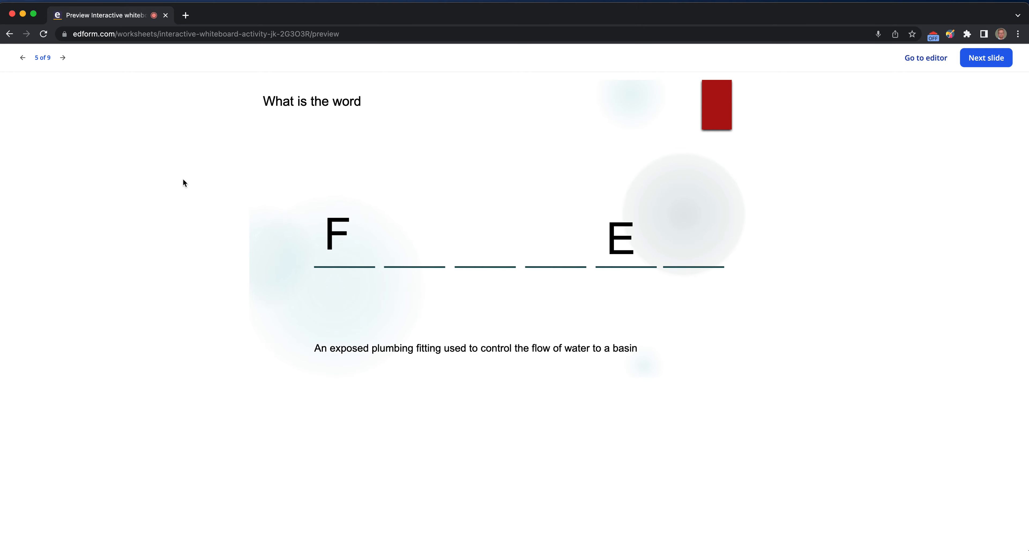
- Return to the editor, finish editing, and start a teacher-led lesson with the worksheet
{"action": "left_click", "coordinate": [926, 57]}
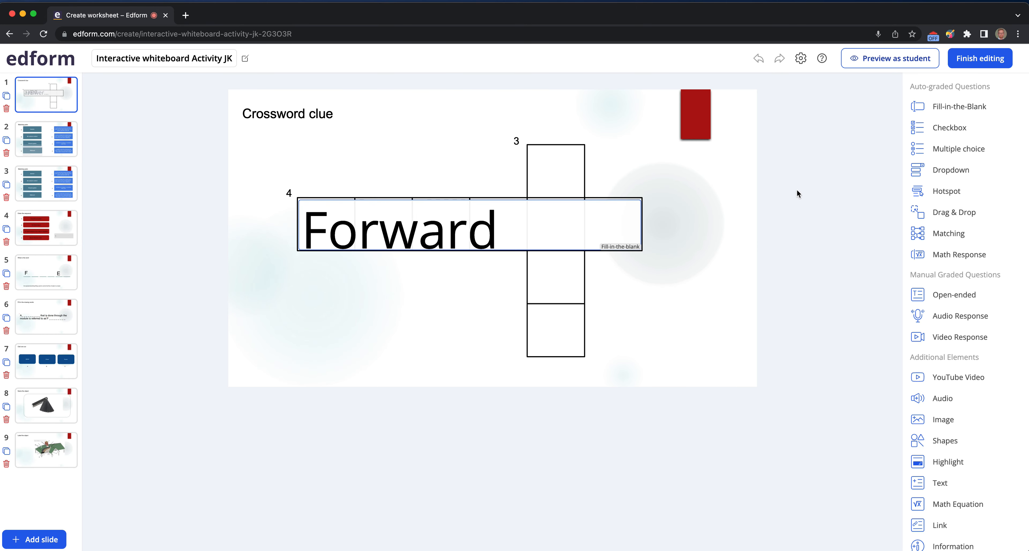
{"action": "left_click", "coordinate": [981, 59]}
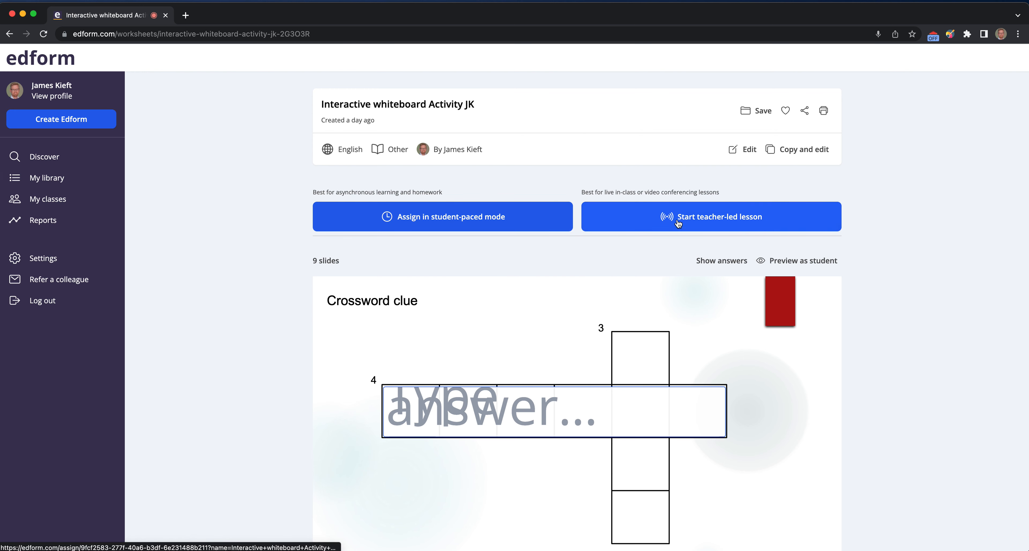
{"action": "left_click", "coordinate": [692, 223]}
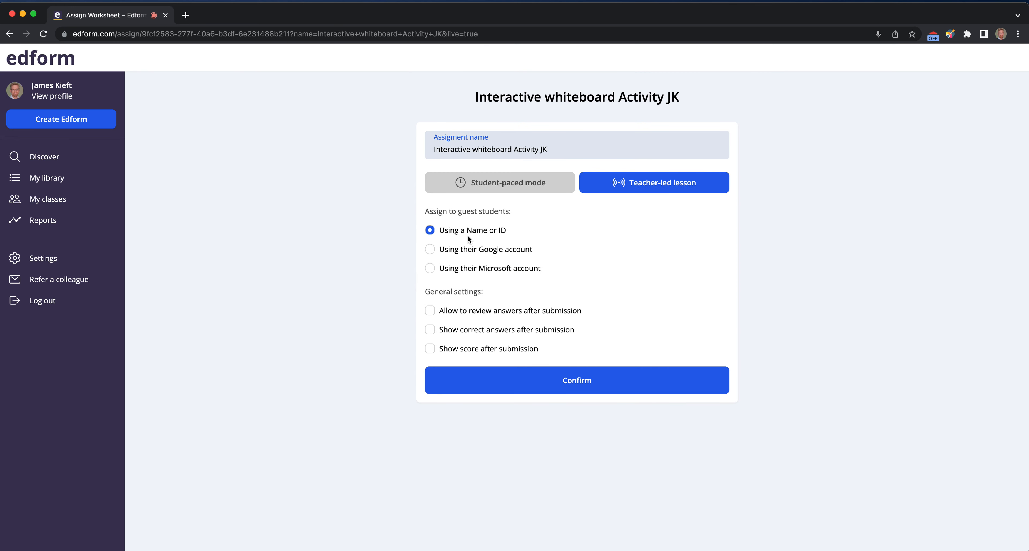